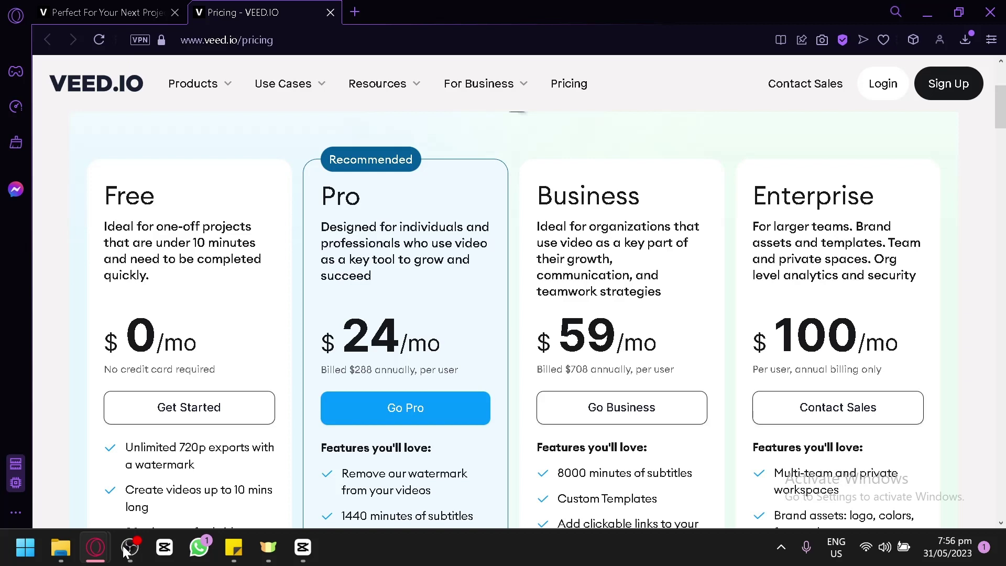
Review the Free, Pro, Business and Enterprise plans on the VEED Pricing page.
click(78, 11)
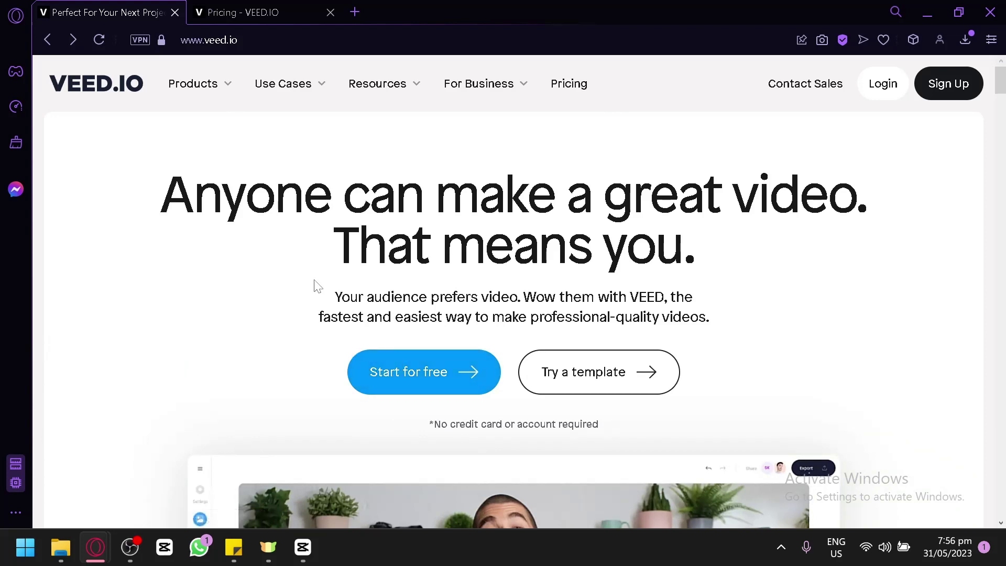
click(278, 8)
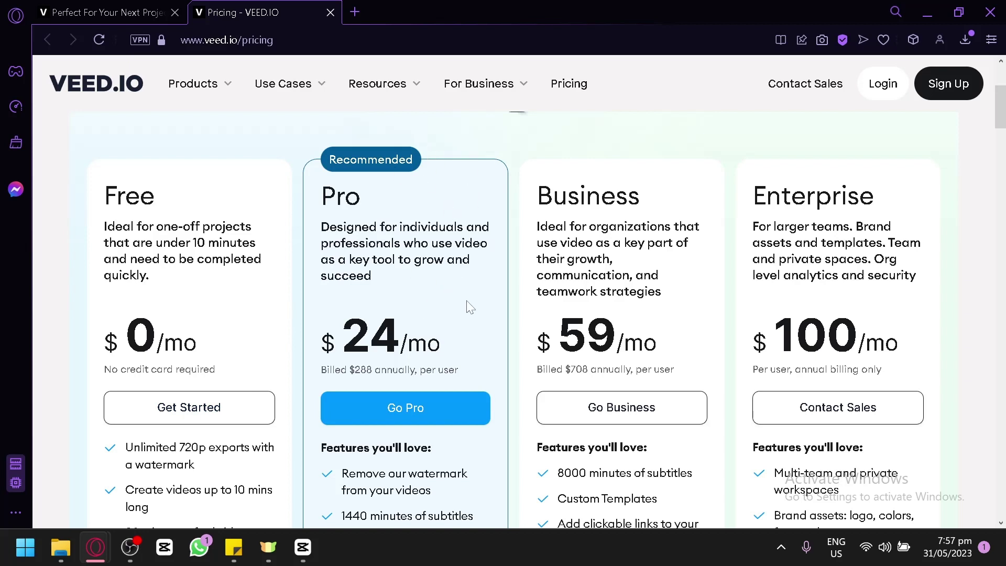
scroll(466, 307, down, 2)
scroll(436, 410, down, 2)
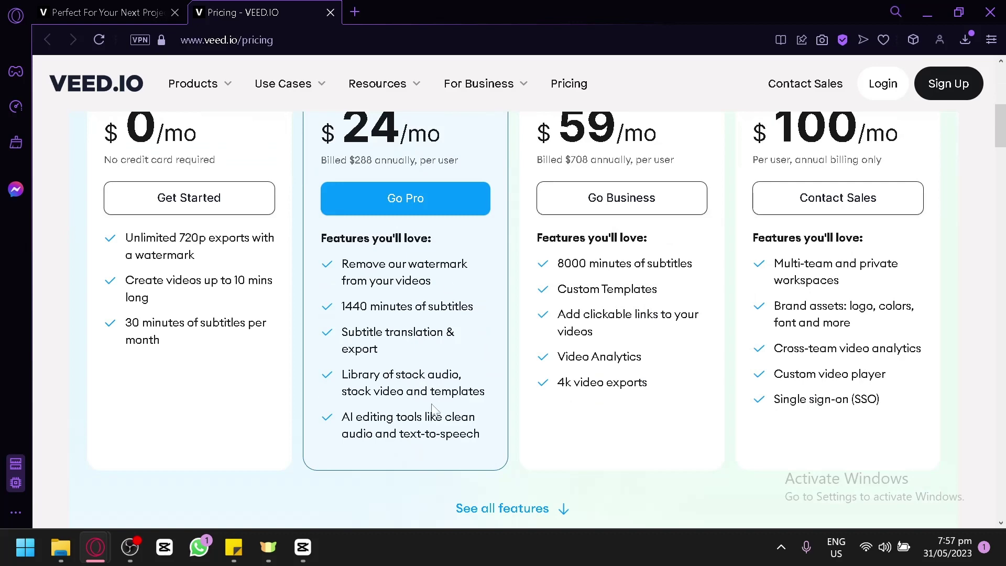
scroll(411, 403, up, 4)
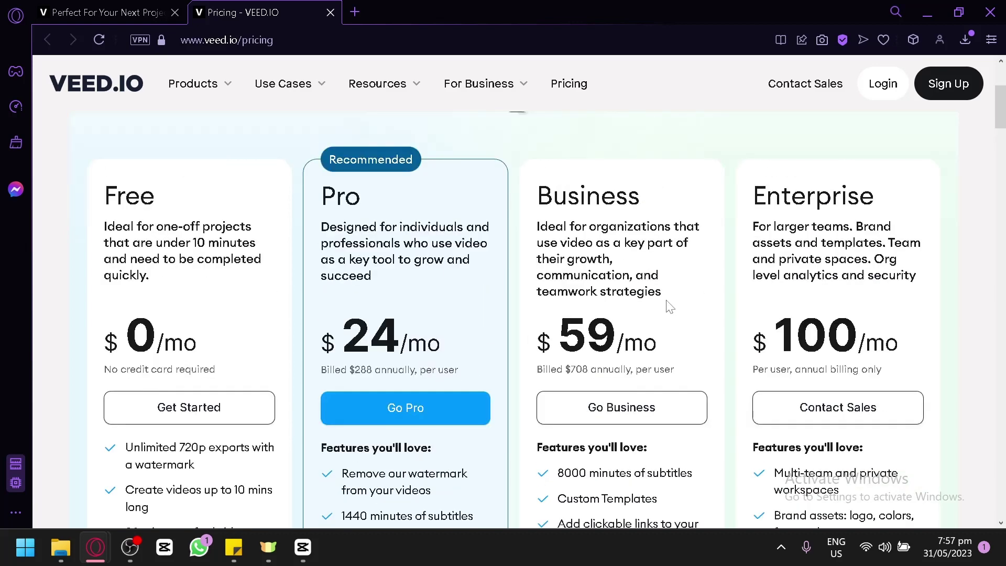
scroll(502, 314, down, 2)
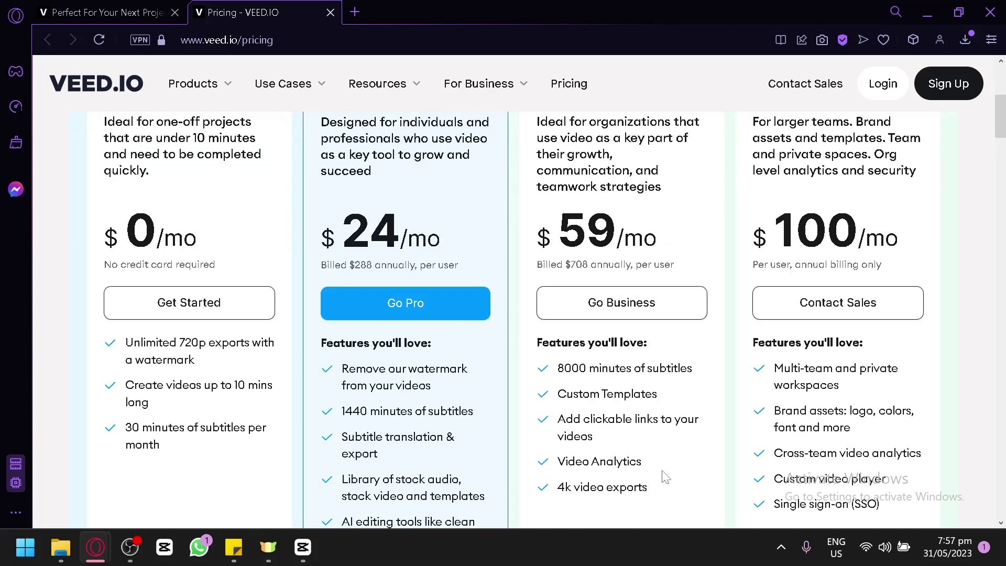
scroll(665, 477, up, 4)
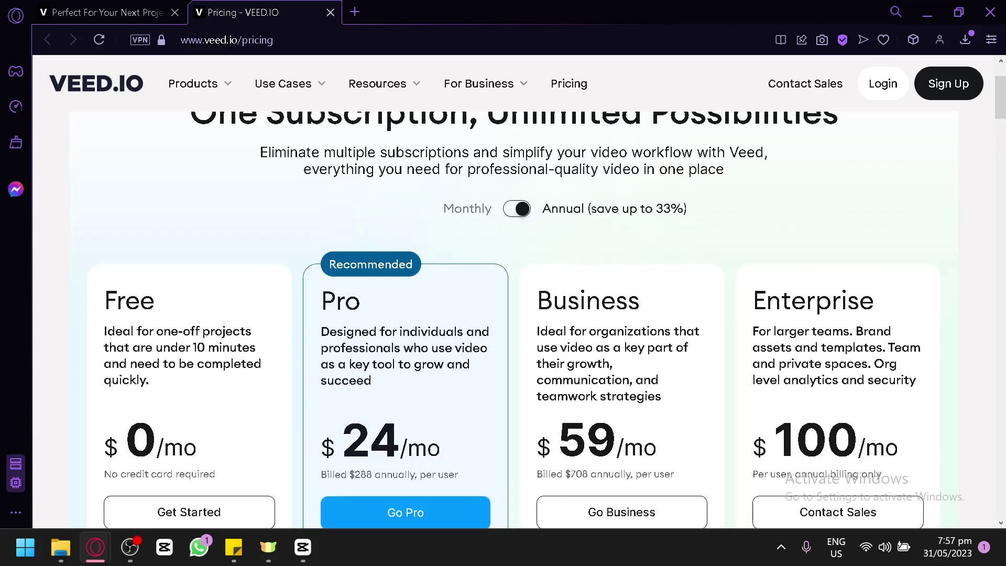
scroll(674, 313, down, 4)
scroll(674, 313, up, 2)
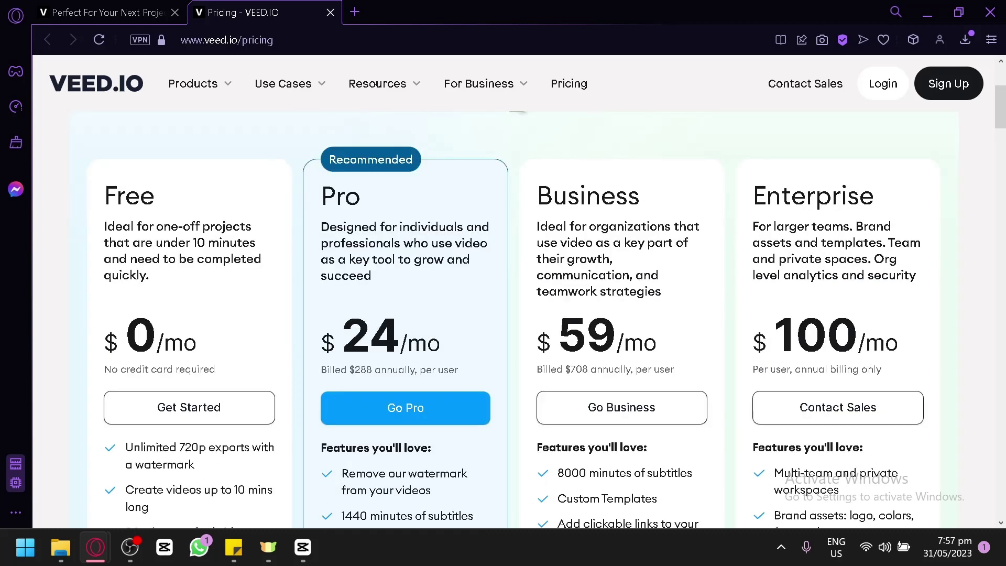
scroll(710, 260, down, 4)
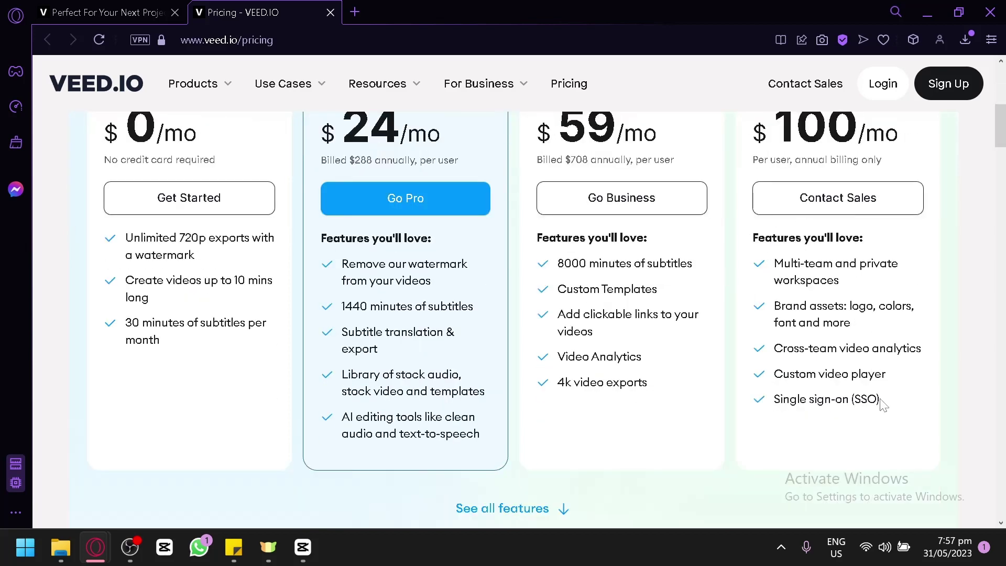
Highlight part of the Enterprise feature list, then return to the veed.io home page.
drag(884, 403, 765, 293)
click(762, 292)
scroll(760, 289, up, 4)
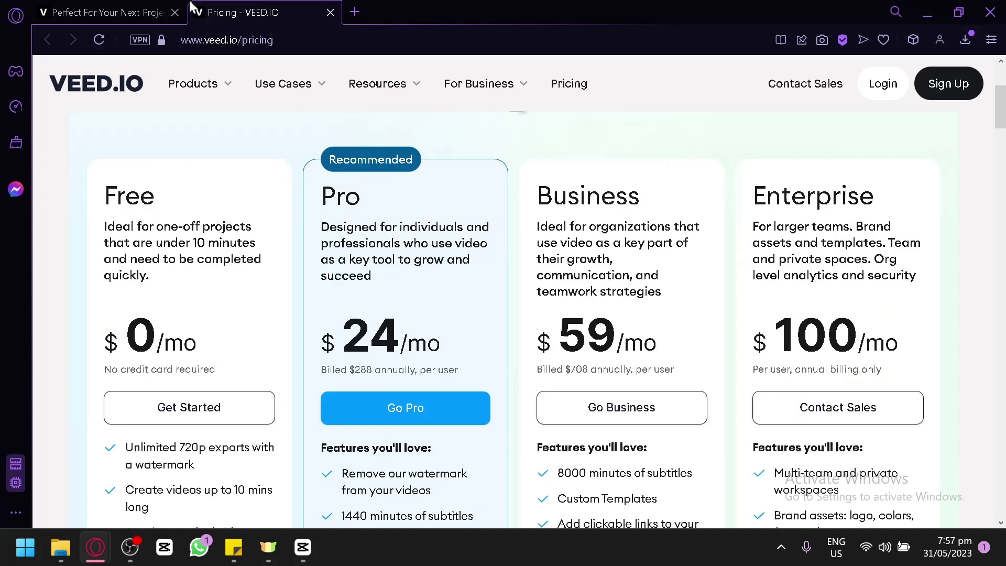
click(158, 10)
mouse_move(282, 83)
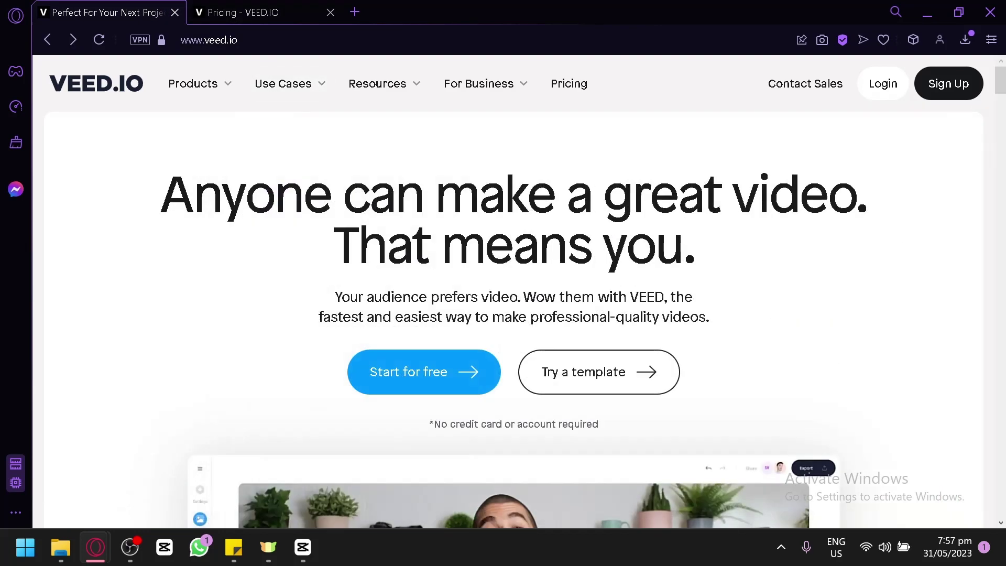
Start a free project using the 0:47 aerial beach stock video.
click(456, 370)
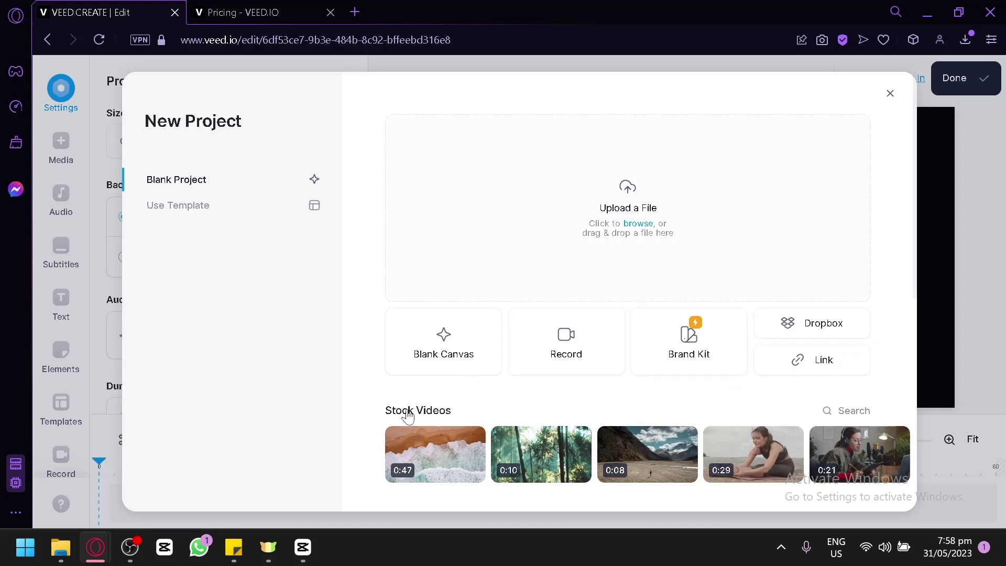
click(396, 449)
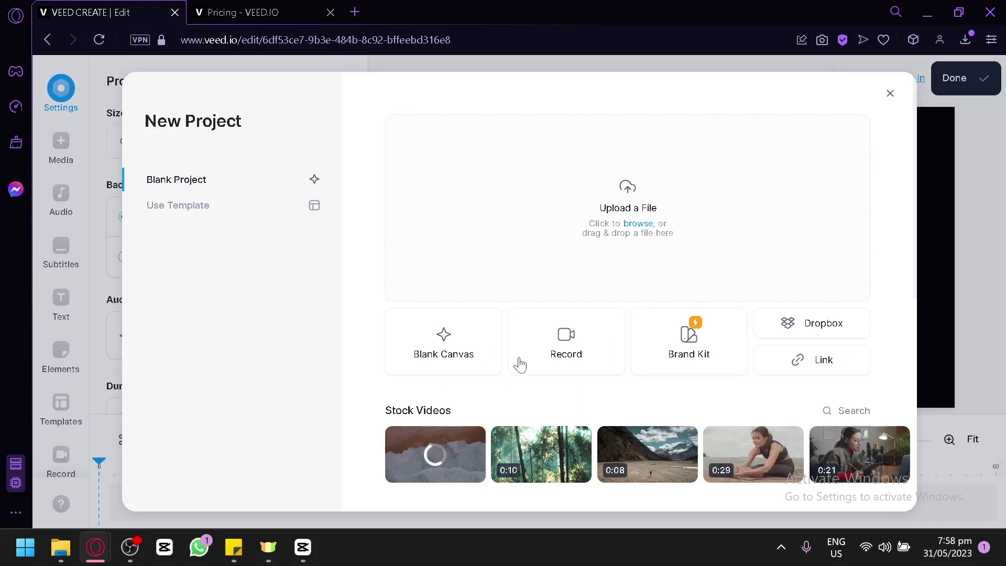
click(492, 372)
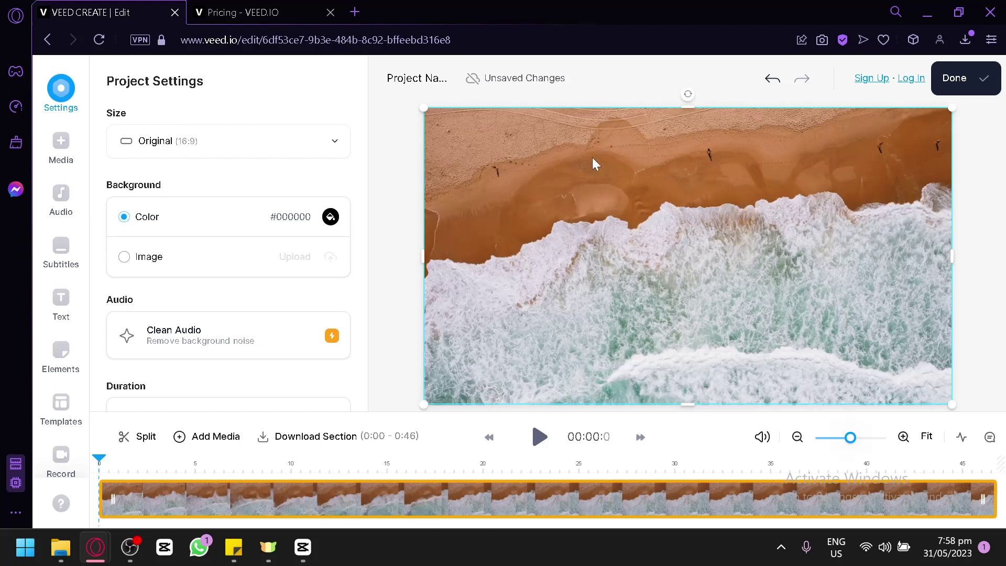
click(289, 146)
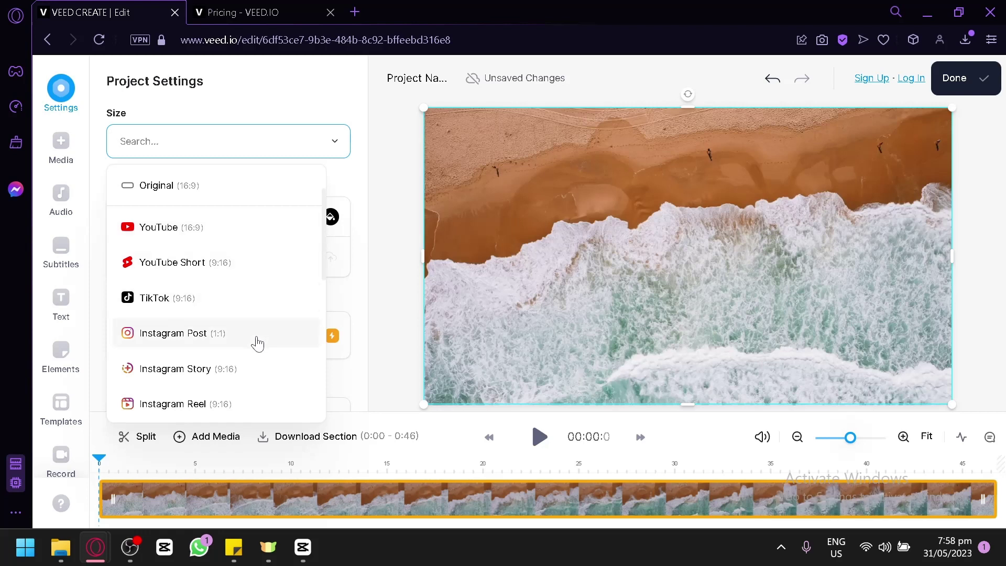
scroll(267, 380, down, 2)
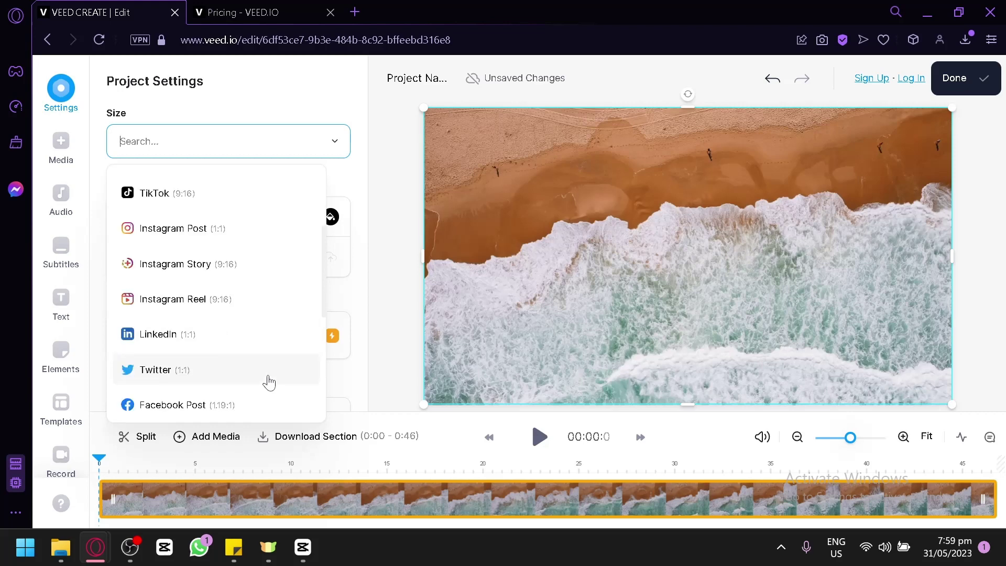
scroll(262, 293, down, 3)
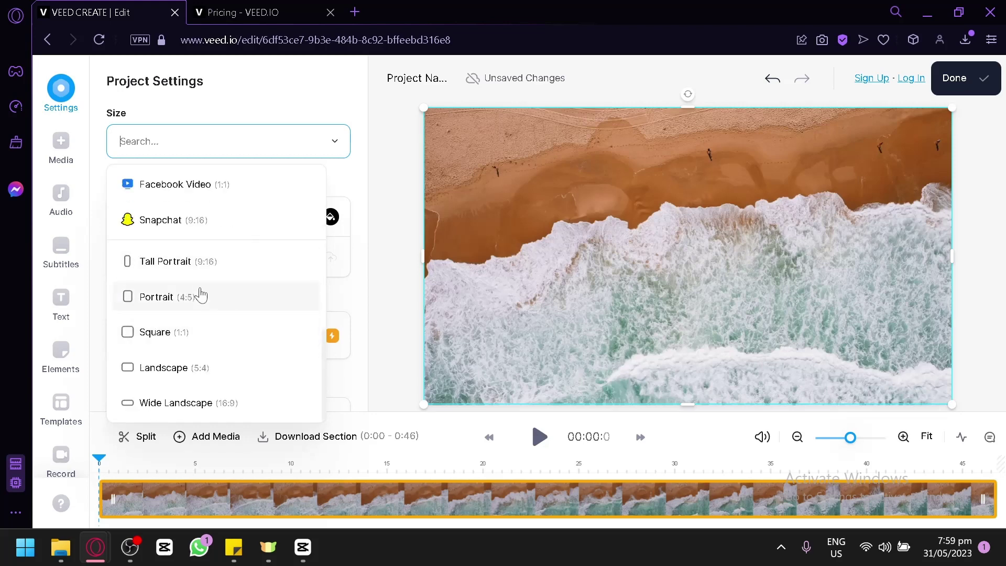
scroll(209, 262, up, 2)
scroll(260, 294, up, 3)
scroll(248, 238, down, 3)
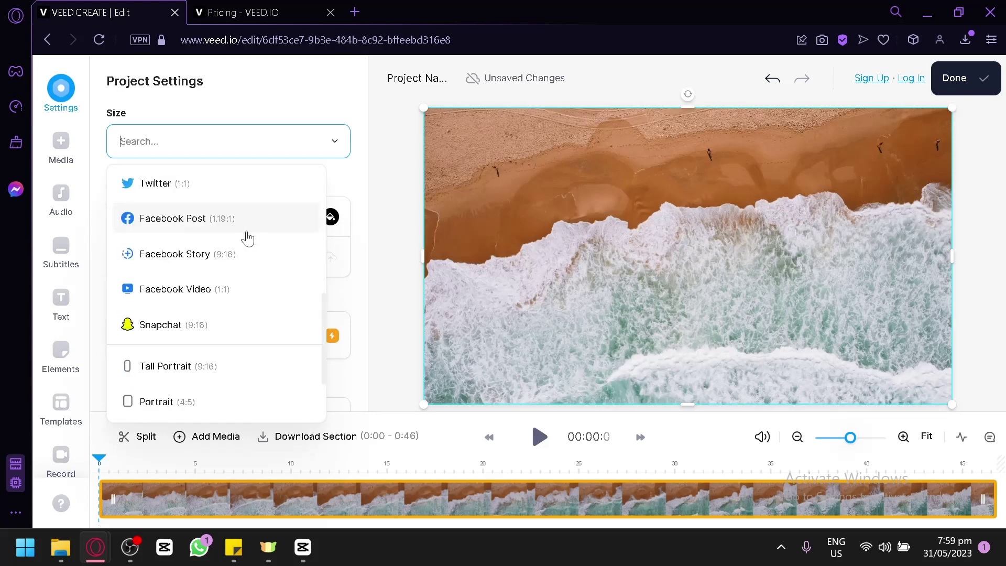
scroll(247, 238, down, 2)
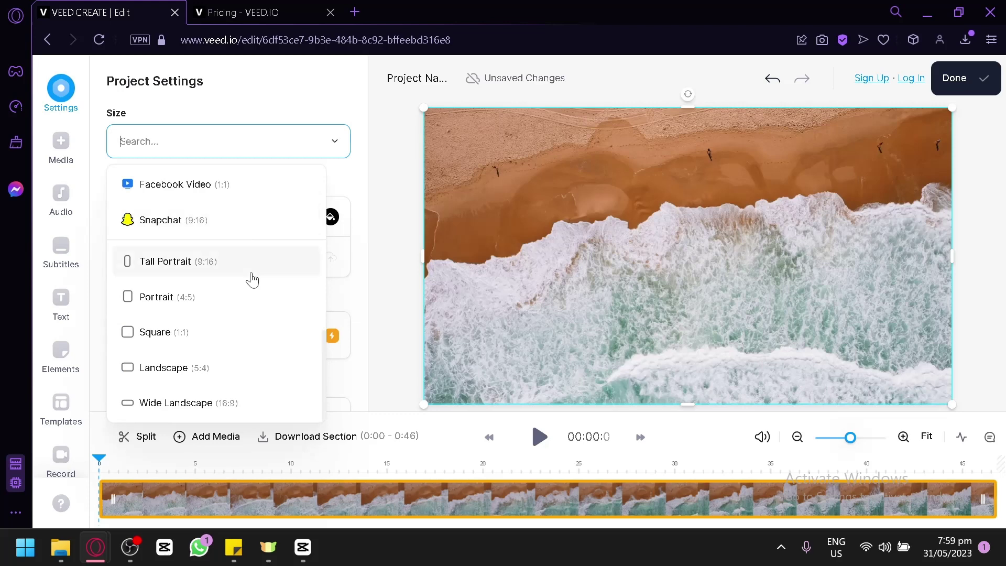
scroll(252, 280, up, 5)
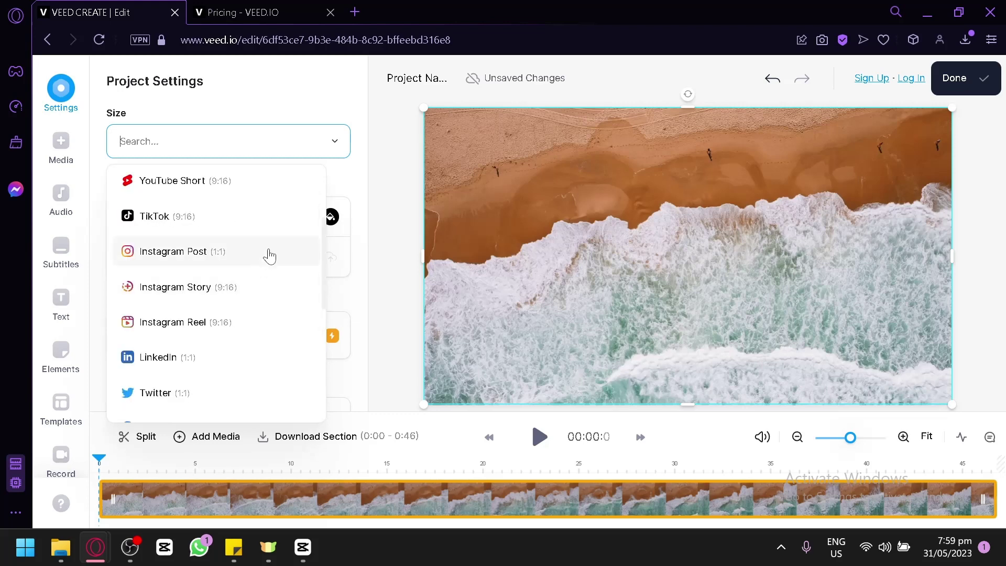
scroll(253, 267, up, 2)
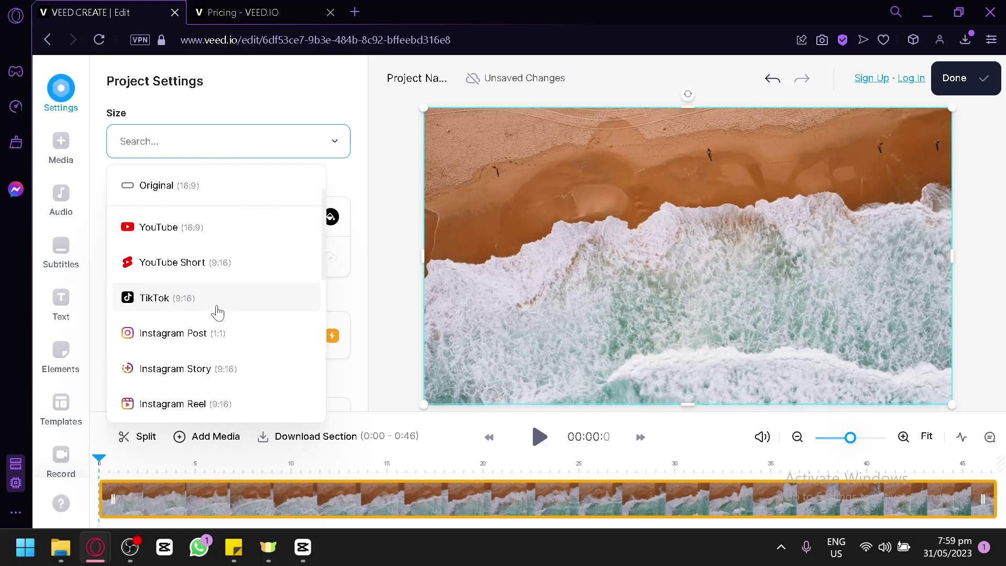
scroll(231, 307, down, 2)
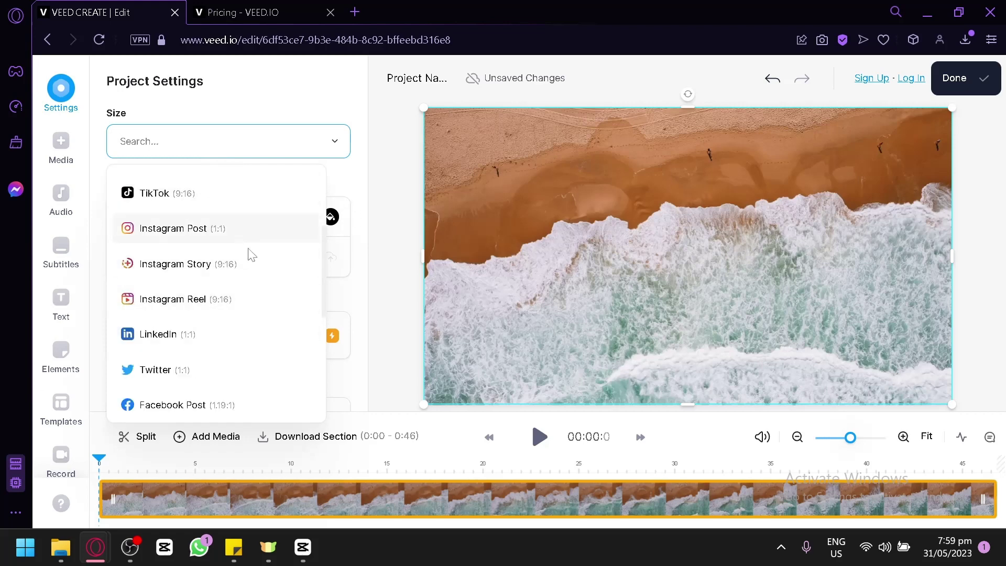
click(391, 334)
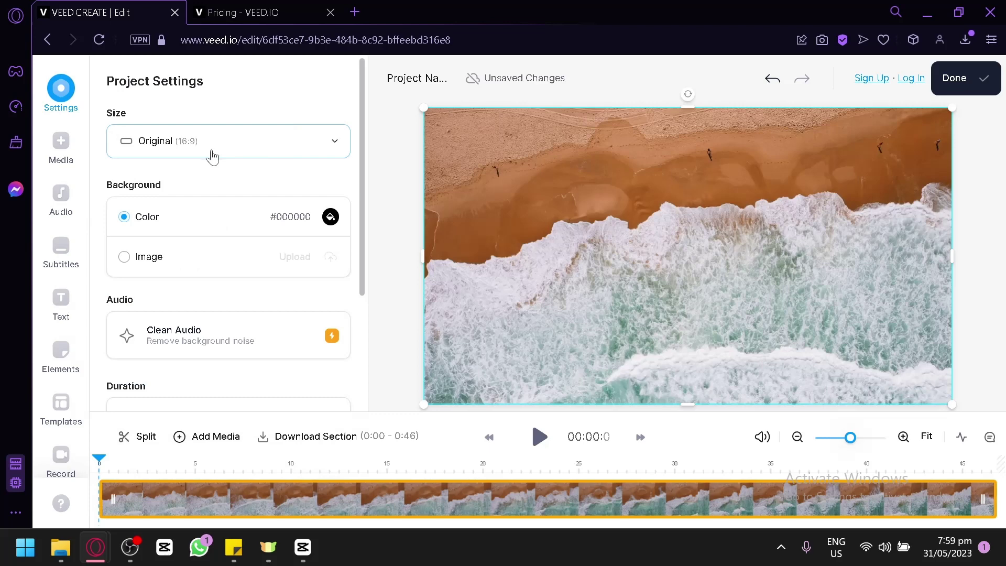
Try background shades and the hex value, then set the background to Image.
click(330, 216)
drag(148, 162, 191, 186)
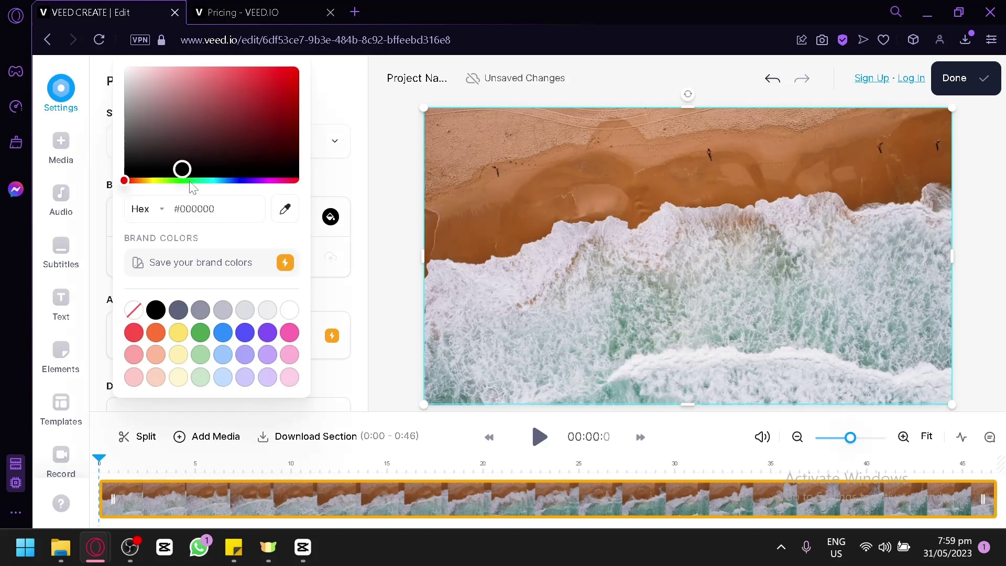
double_click(220, 208)
click(183, 209)
double_click(193, 209)
click(354, 207)
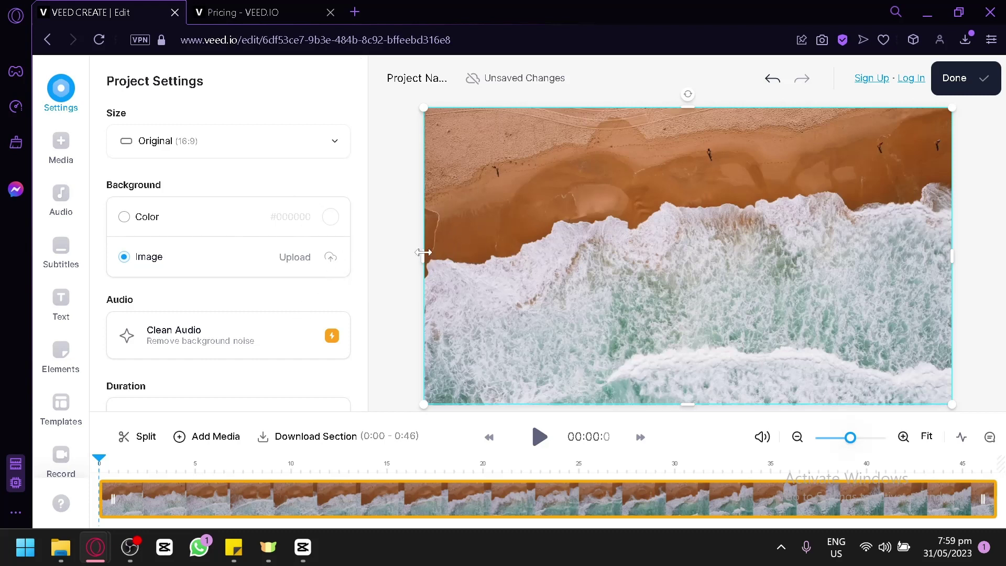
Crop the beach clip's left and right sides inward into a narrow centred strip.
drag(429, 254, 548, 281)
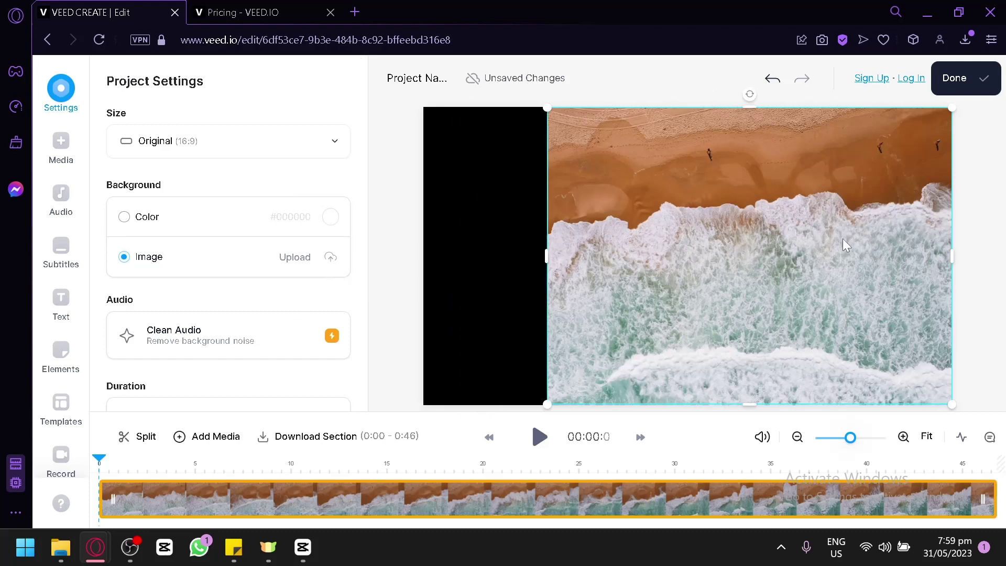
click(950, 257)
drag(955, 253, 804, 229)
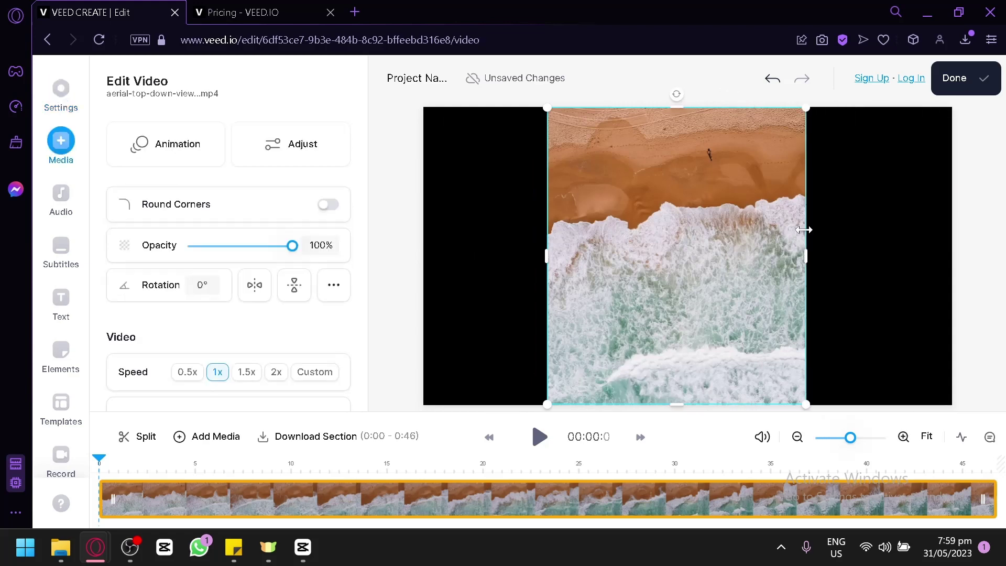
click(844, 252)
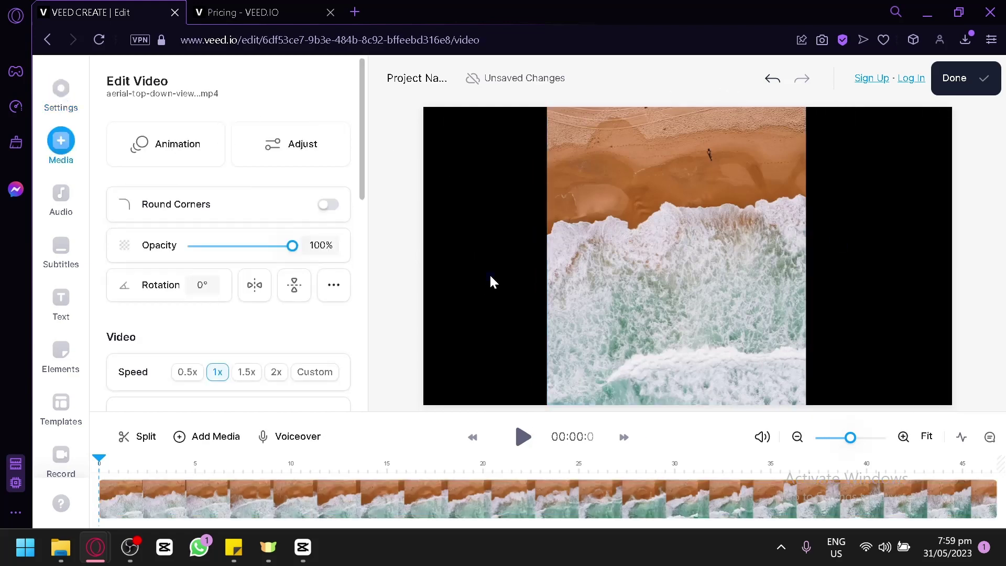
Try red #da5050 and off-white #f3ebeb backgrounds, then switch the background to Image.
click(330, 216)
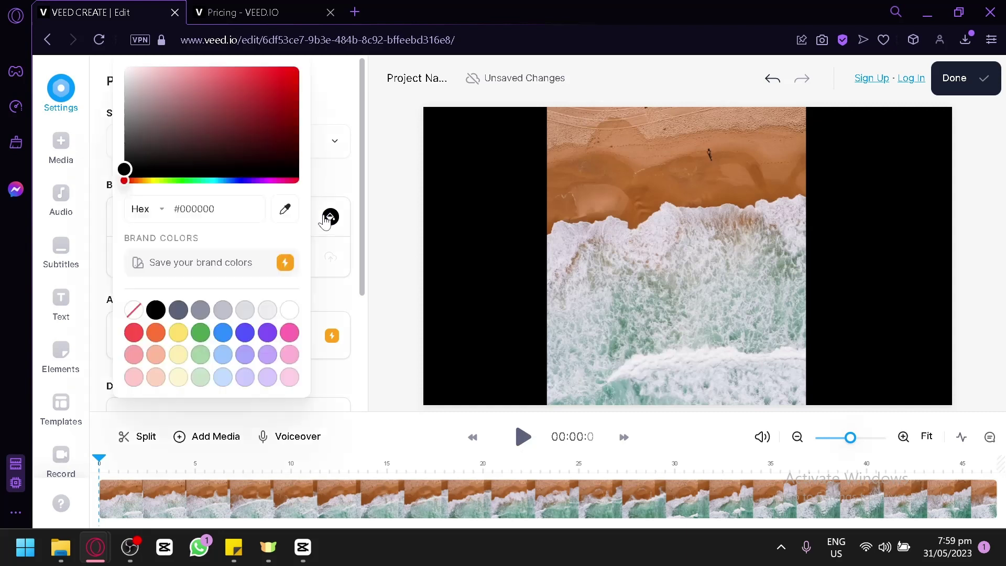
click(218, 99)
click(236, 82)
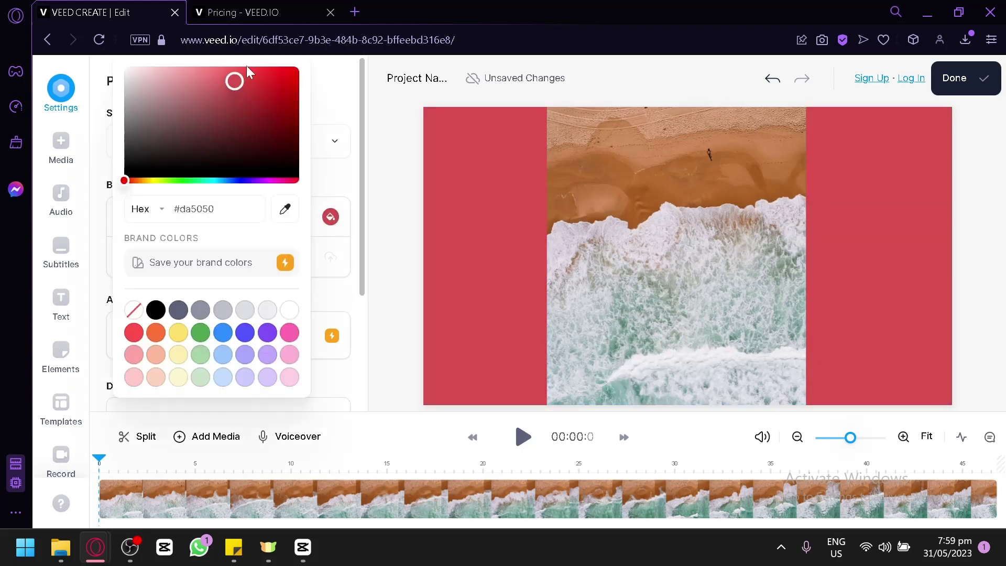
click(194, 93)
click(129, 70)
click(348, 117)
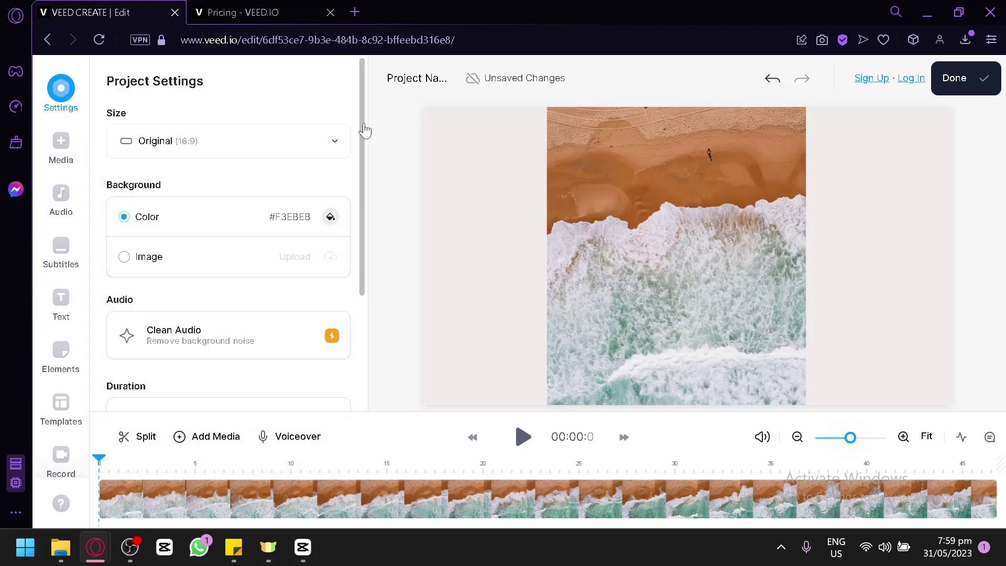
click(124, 257)
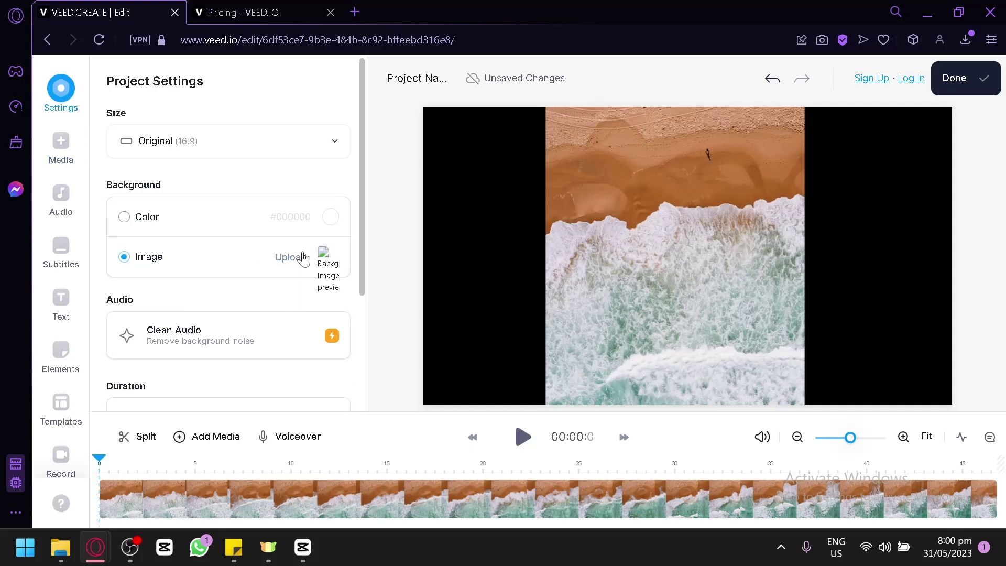
Scroll the background settings and glance at the Pricing tab before returning to the editor.
scroll(298, 257, down, 2)
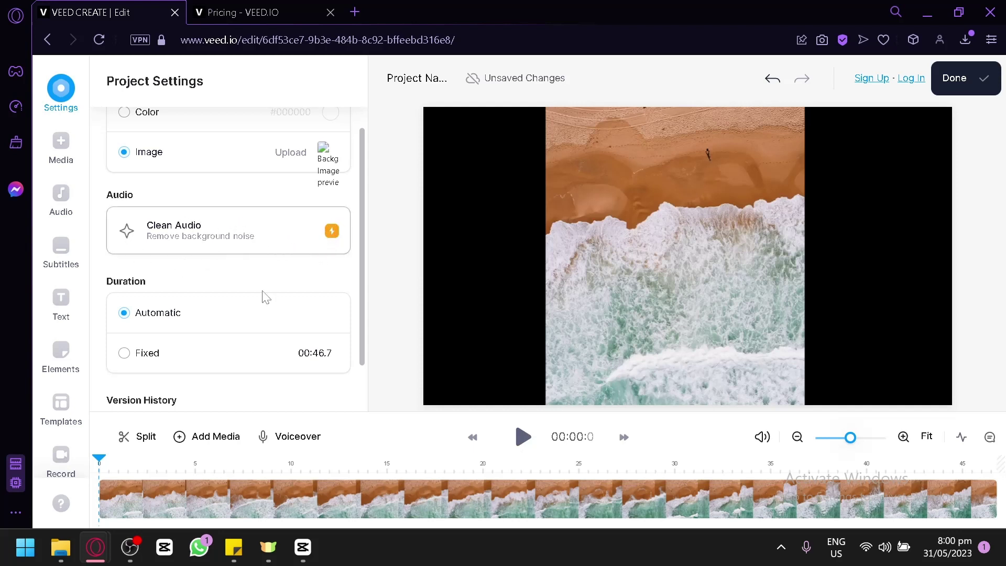
scroll(181, 251, down, 1)
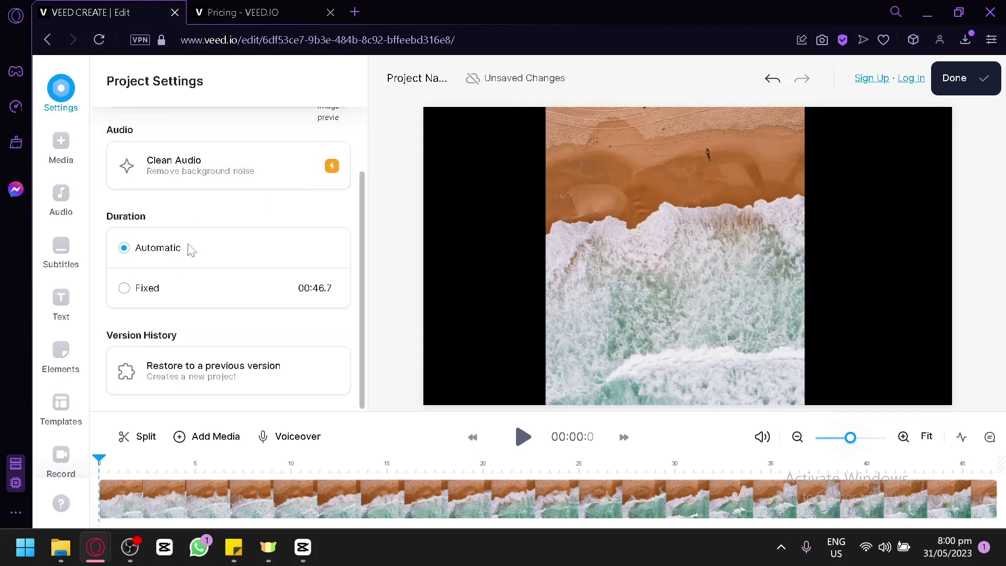
click(259, 15)
click(162, 8)
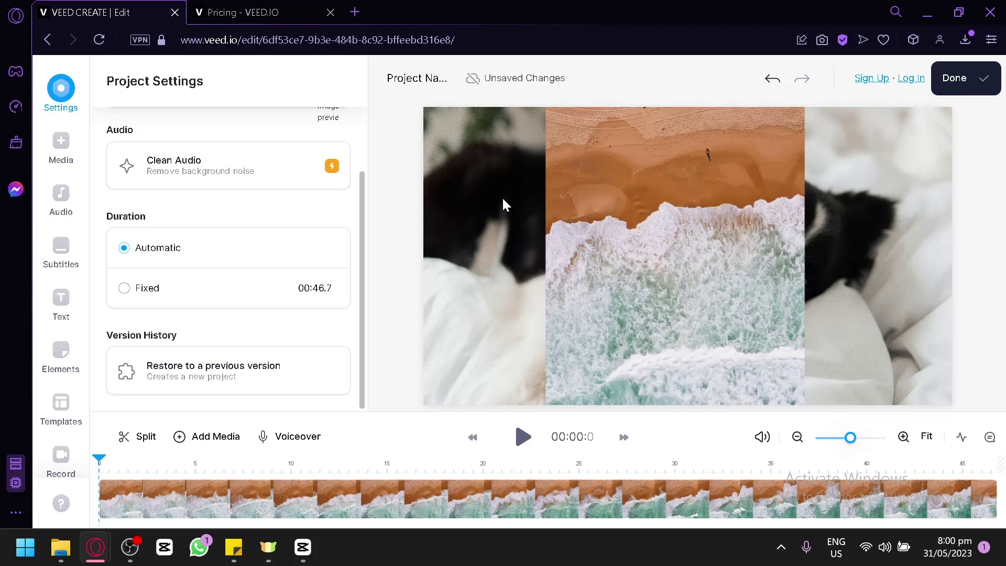
Move the beach clip left of centre, snapped to the vertical centre.
click(687, 241)
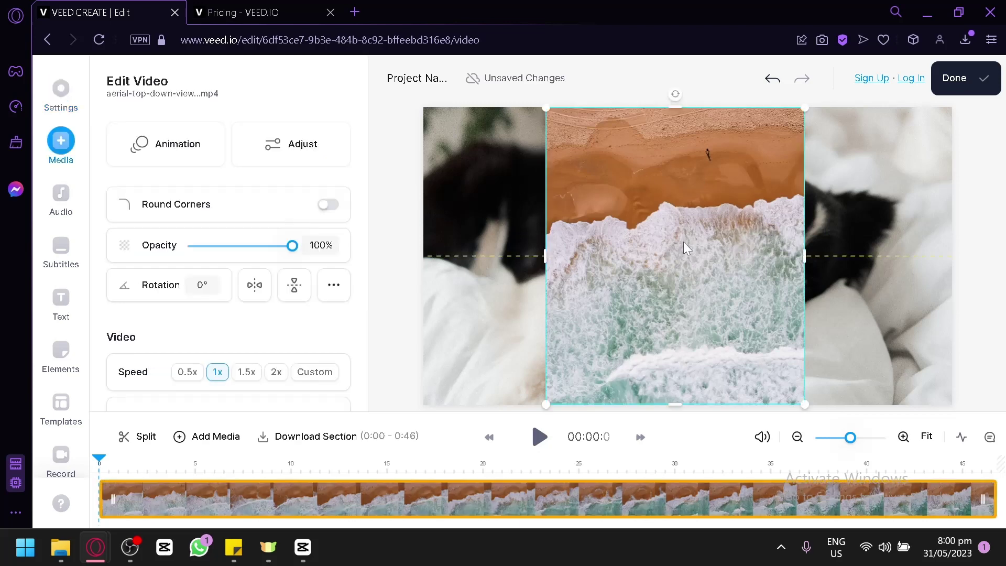
drag(653, 297, 607, 302)
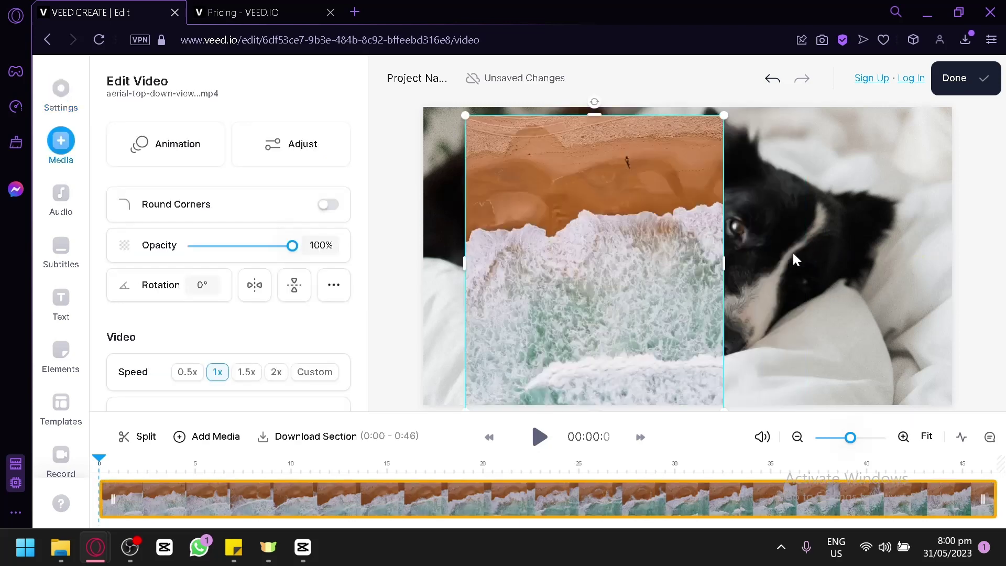
drag(671, 259, 611, 269)
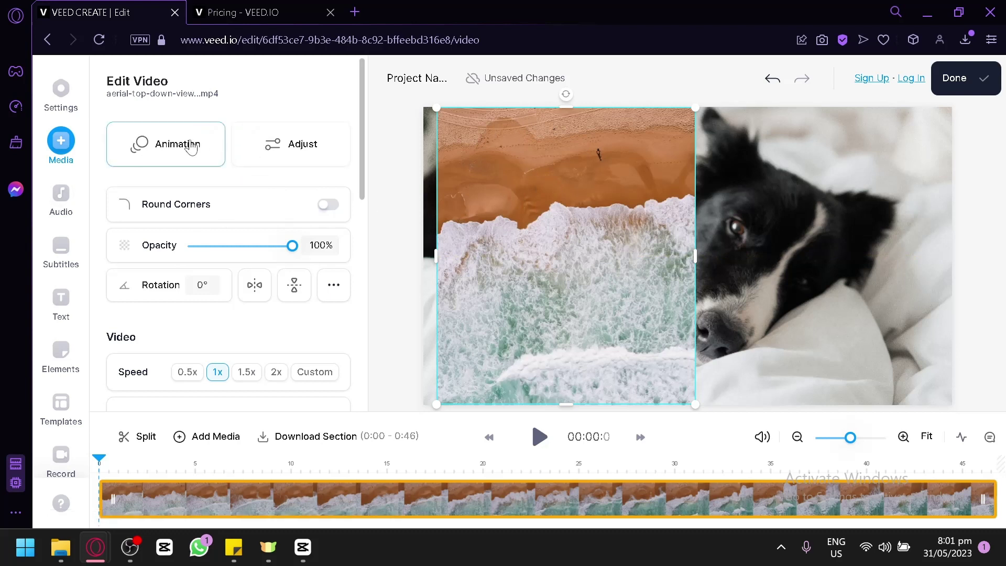
Enable 20 rounded corners on the beach clip, keeping opacity at 100% after testing.
click(328, 205)
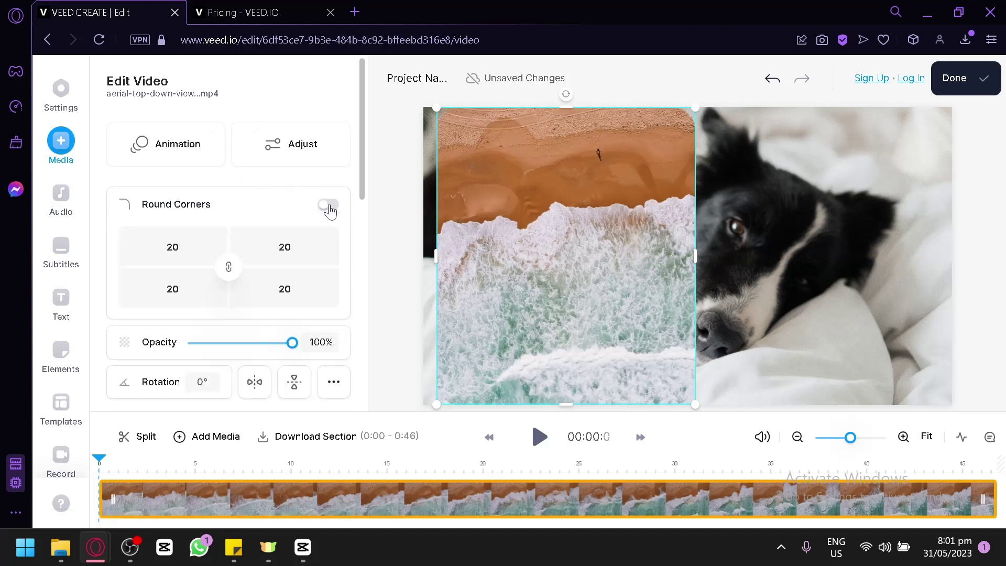
click(394, 235)
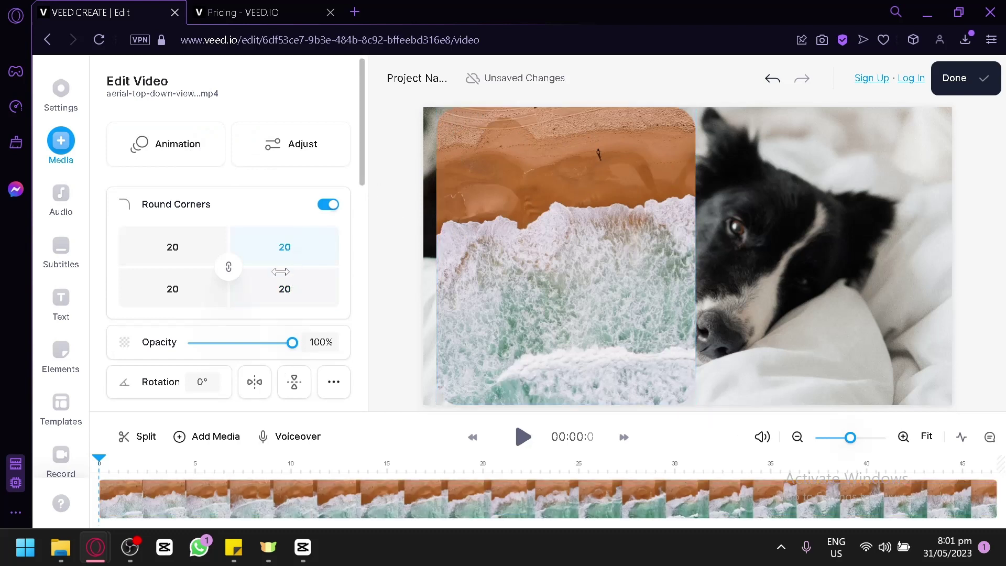
click(260, 341)
drag(237, 344, 309, 326)
scroll(246, 343, down, 2)
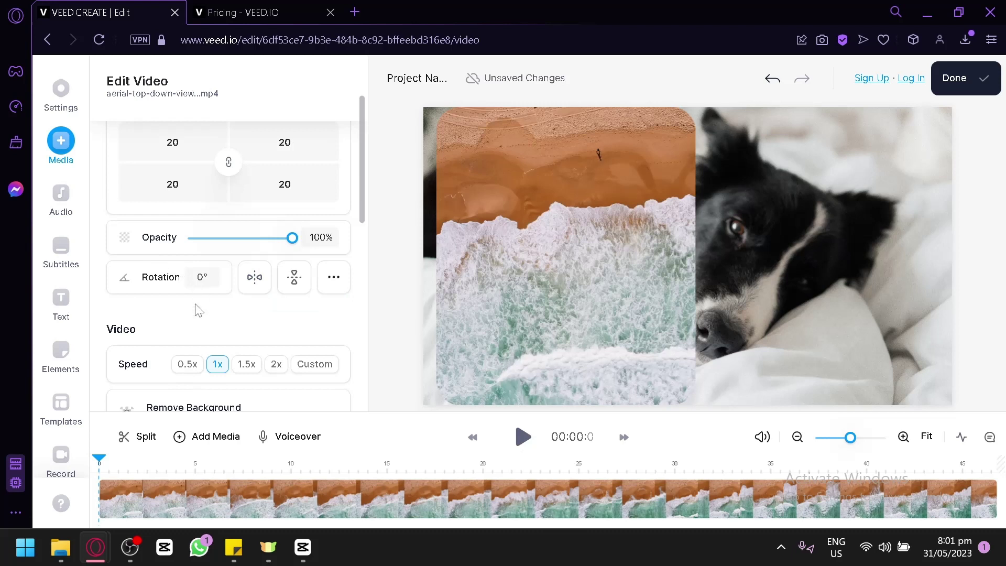
scroll(235, 272, down, 2)
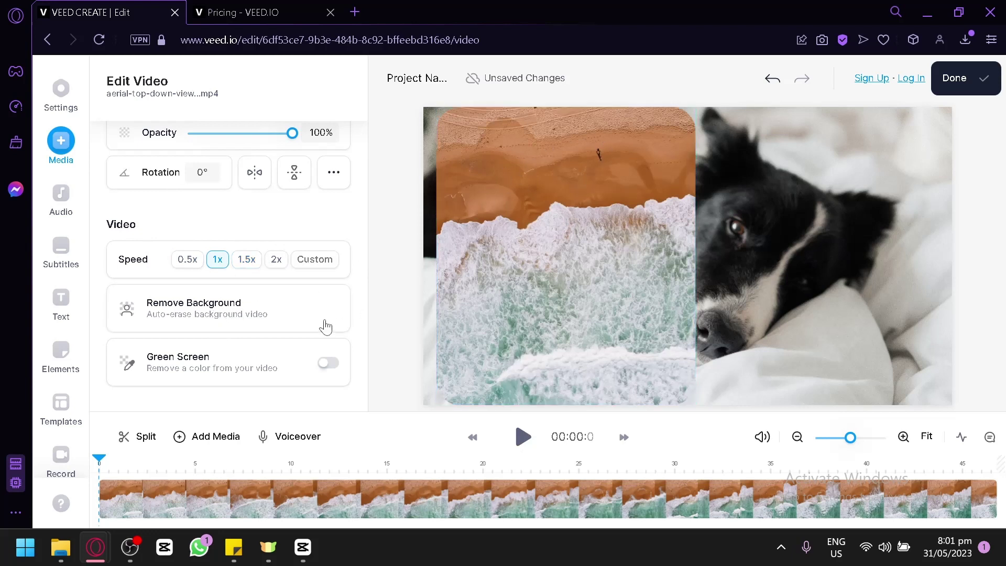
scroll(269, 276, down, 2)
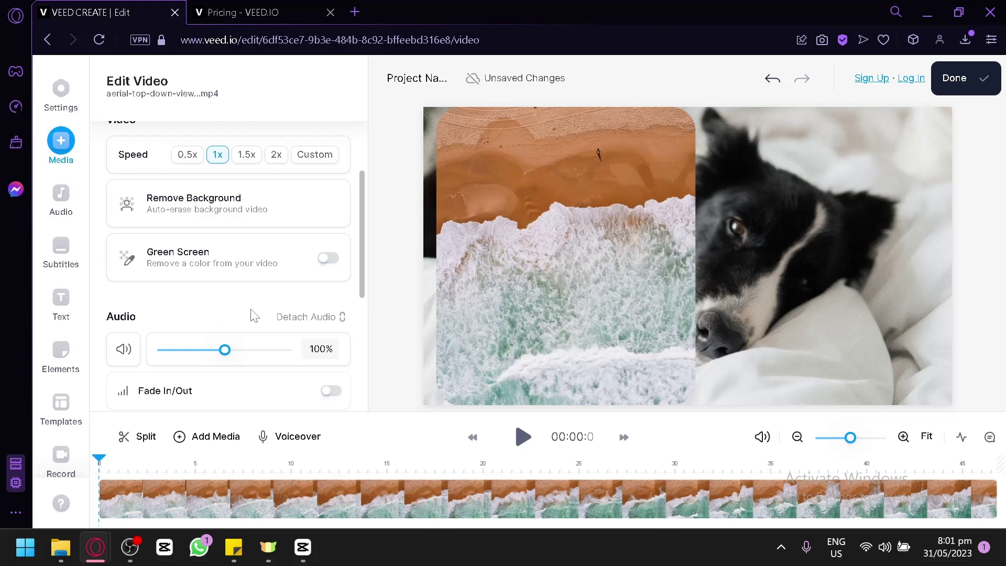
scroll(254, 314, down, 2)
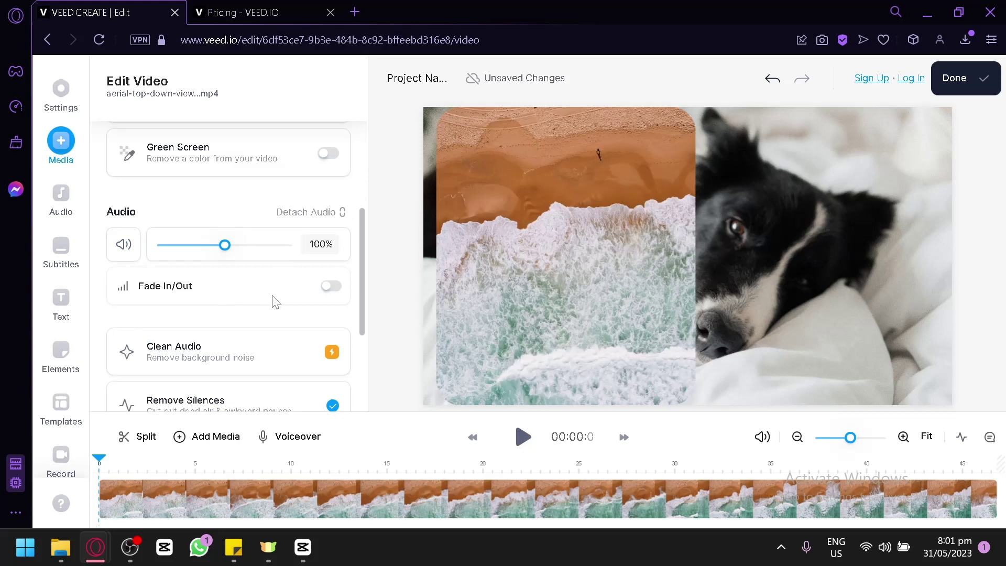
scroll(321, 299, down, 2)
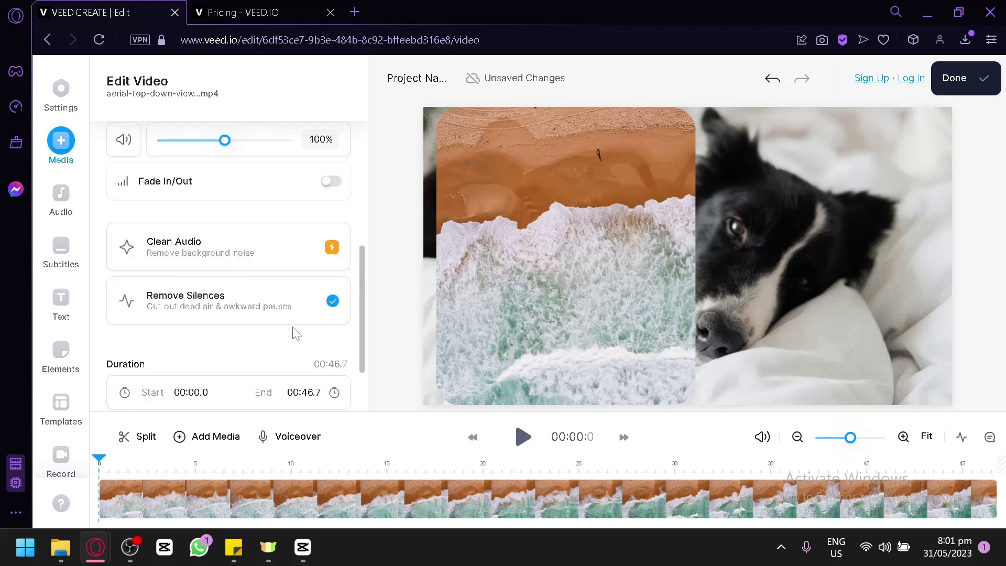
scroll(287, 333, down, 2)
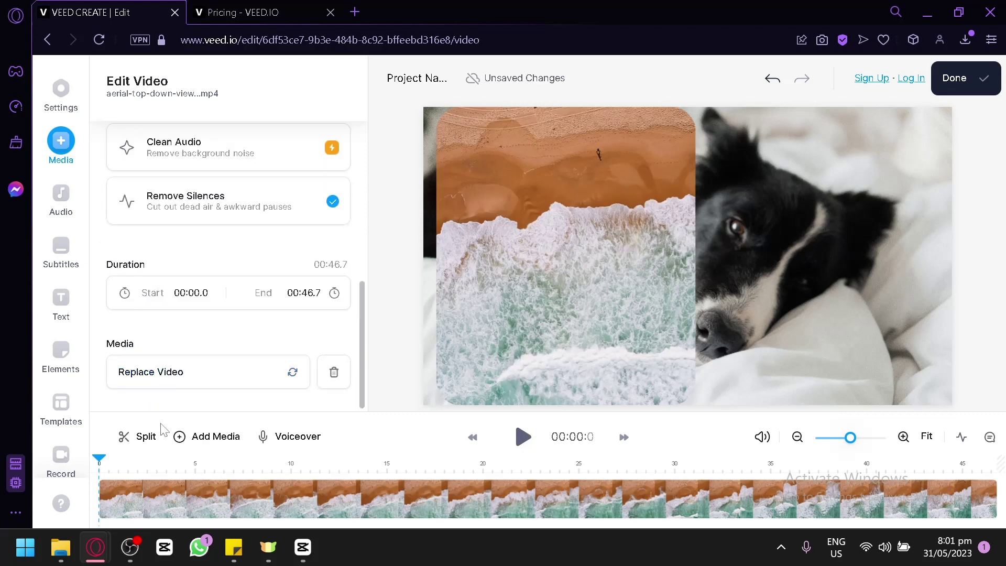
Select the beach clip and place the playhead near the 16.8-second mark.
click(408, 488)
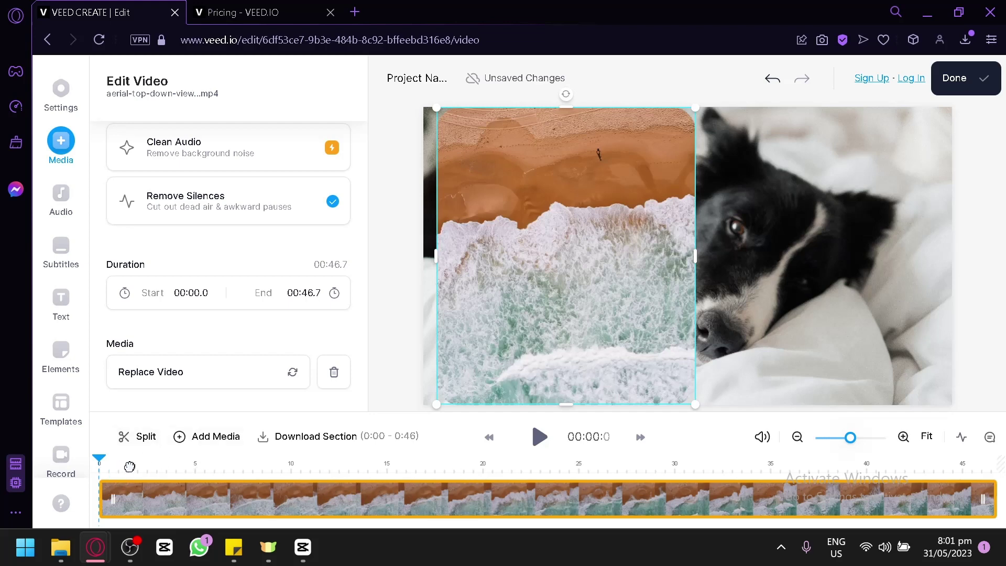
click(347, 463)
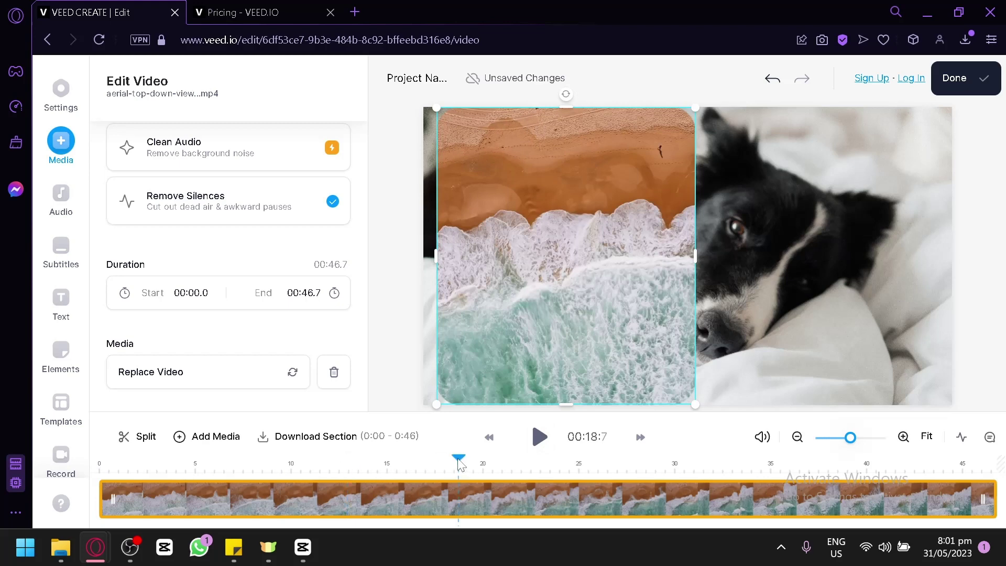
click(365, 467)
click(422, 466)
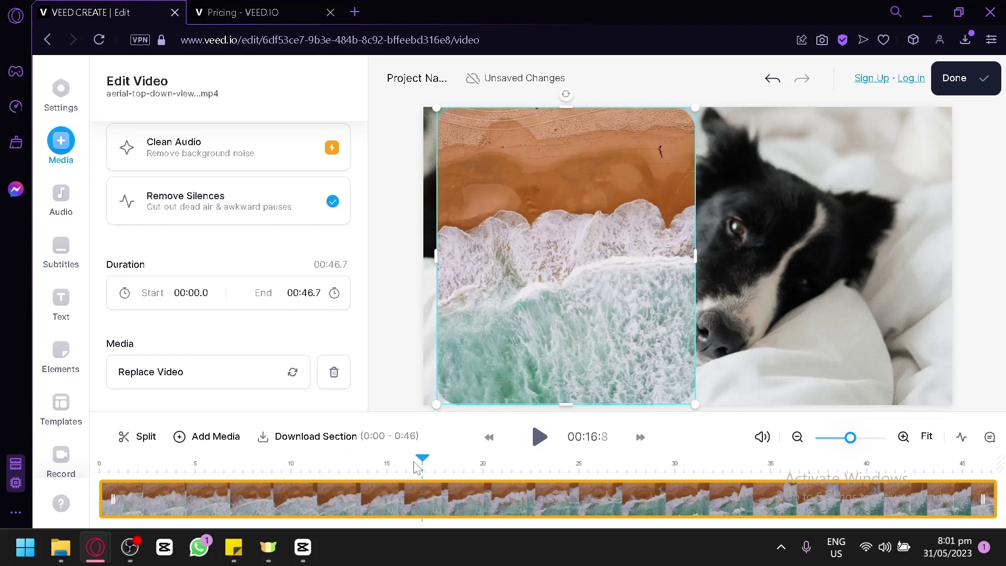
Split the beach clip at the playhead, trim the first piece's end, and play back the result.
click(140, 438)
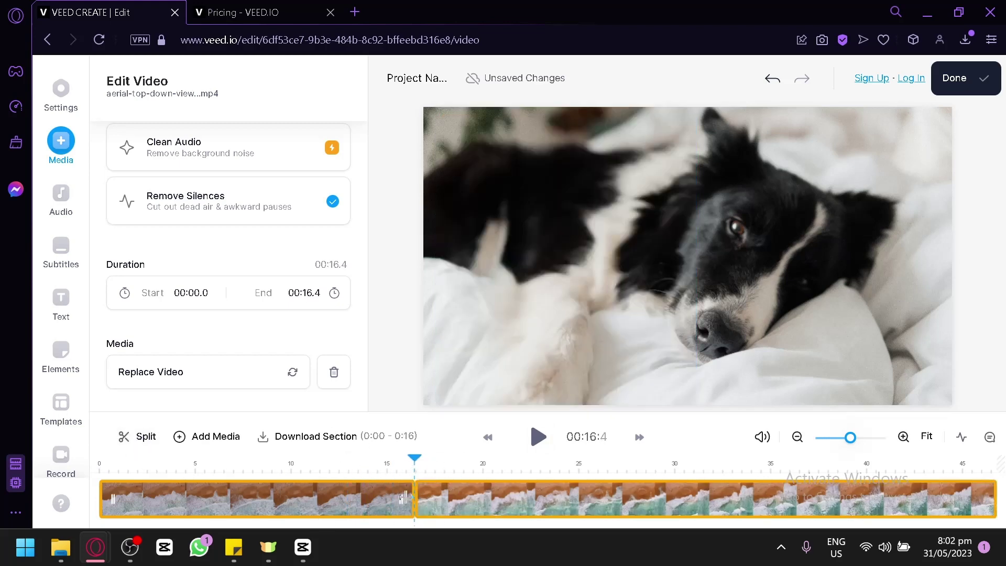
click(424, 500)
click(369, 503)
click(441, 512)
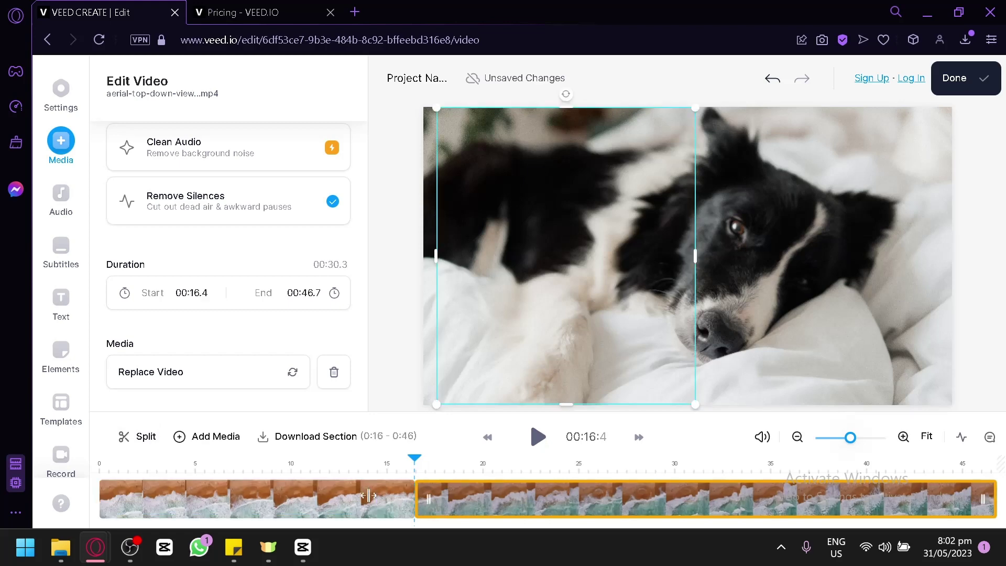
click(365, 500)
drag(410, 493, 378, 506)
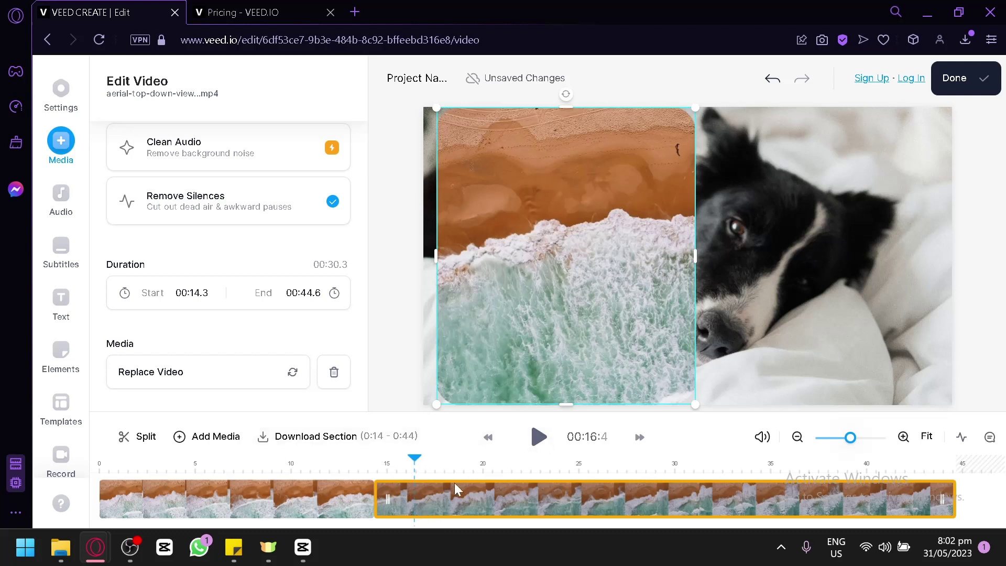
click(539, 438)
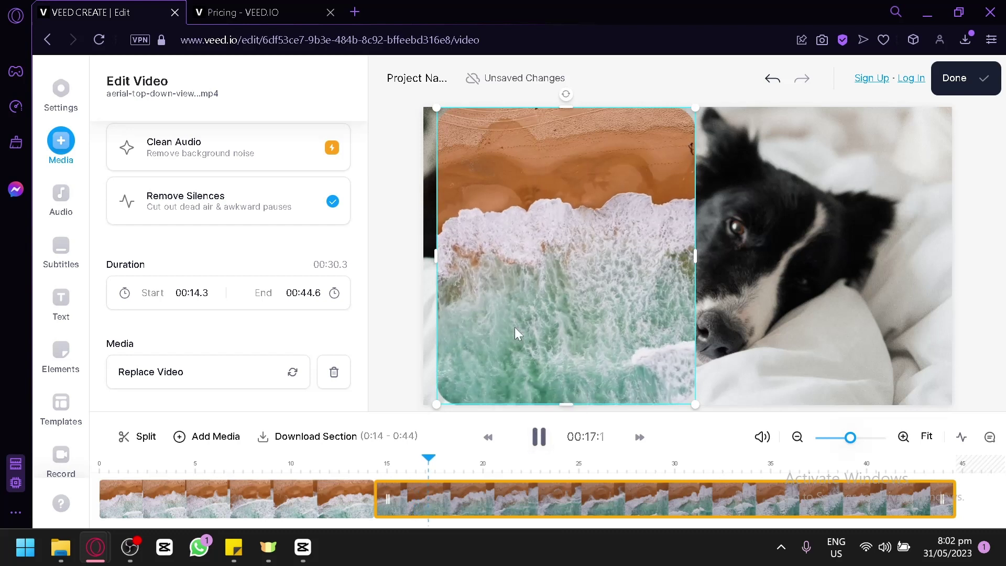
click(540, 440)
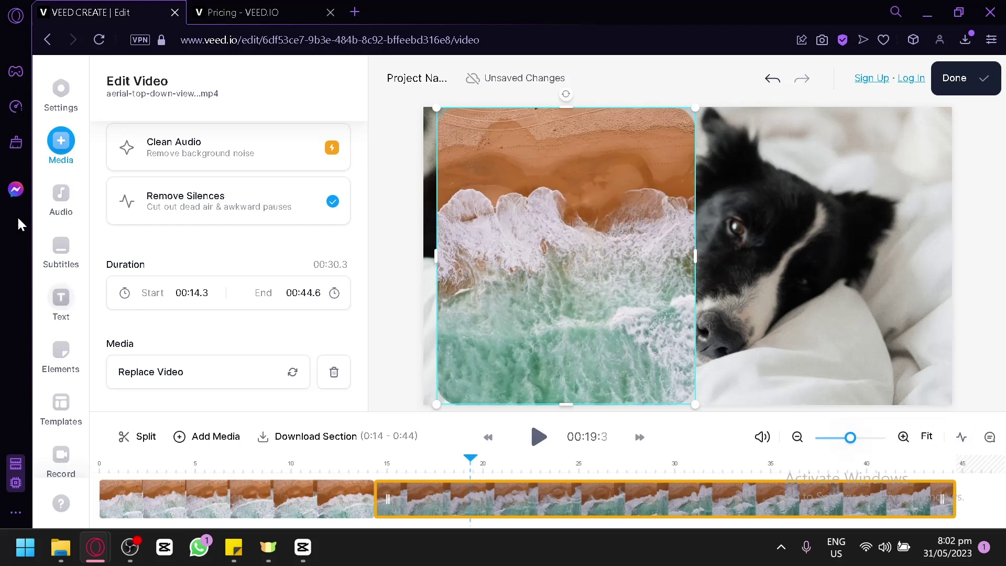
Browse the Stock Music list under Audio, then view the Subtitles panel.
click(62, 215)
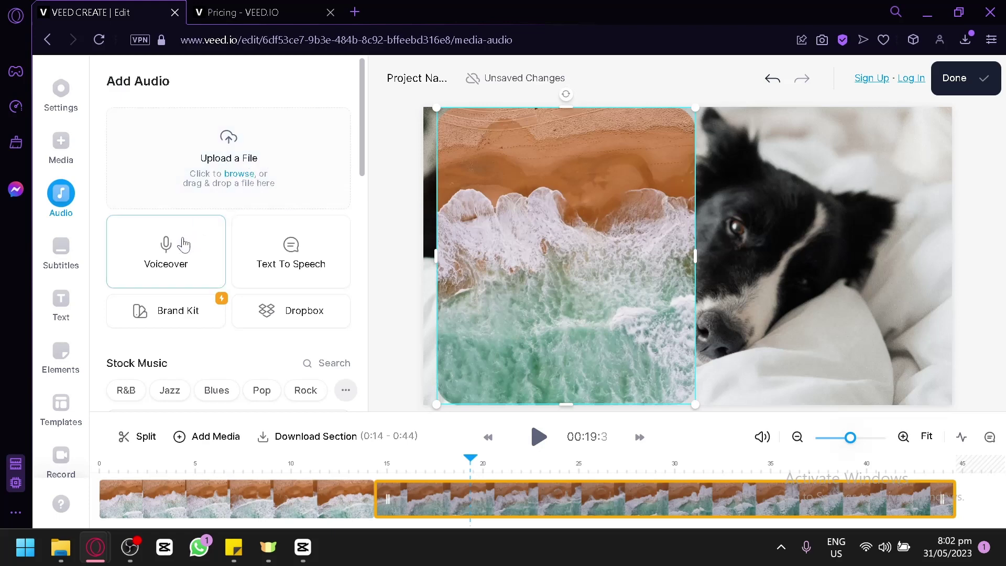
scroll(240, 240, down, 4)
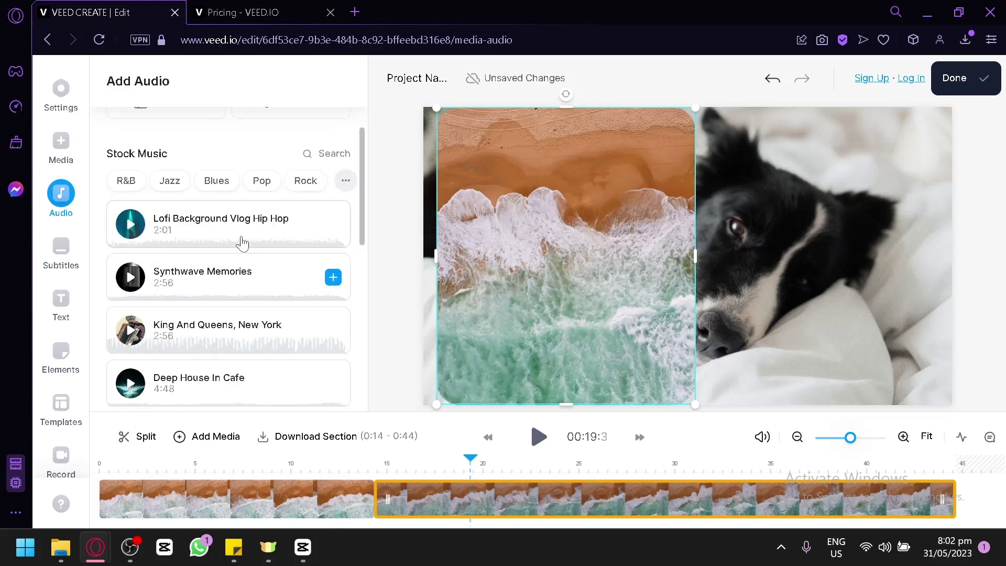
scroll(213, 269, up, 2)
scroll(261, 266, down, 4)
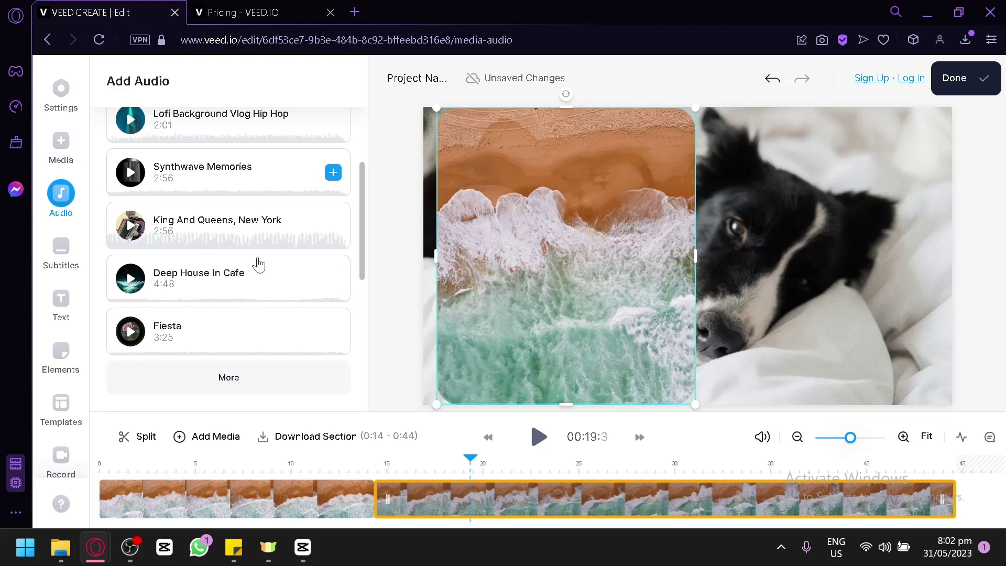
scroll(225, 257, up, 2)
click(76, 260)
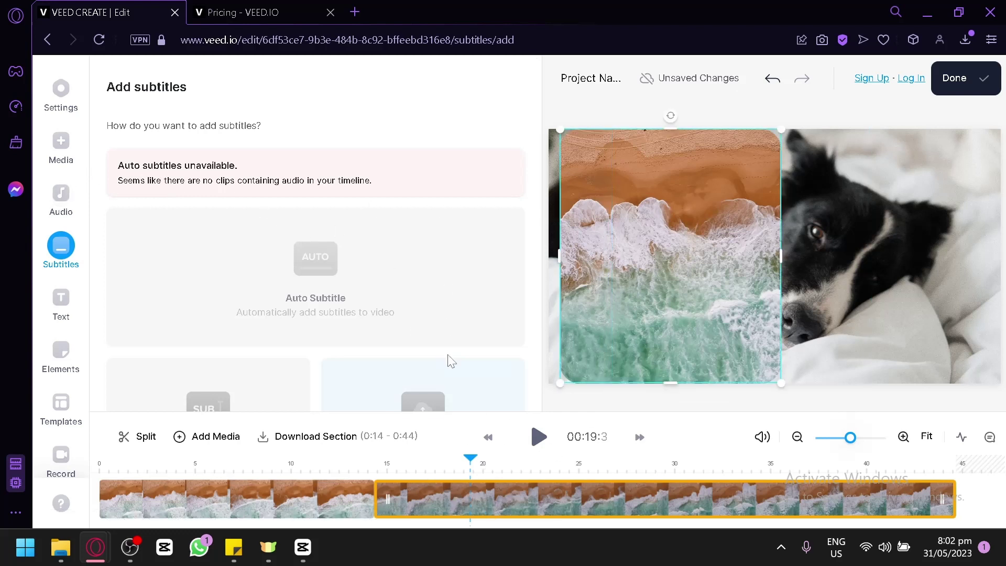
scroll(391, 266, down, 2)
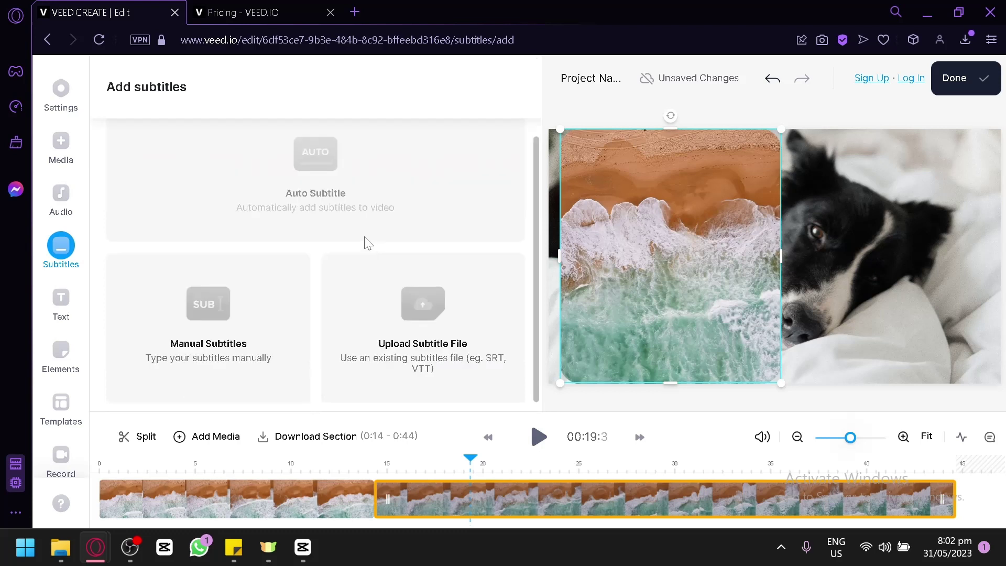
scroll(325, 251, up, 2)
scroll(265, 248, down, 2)
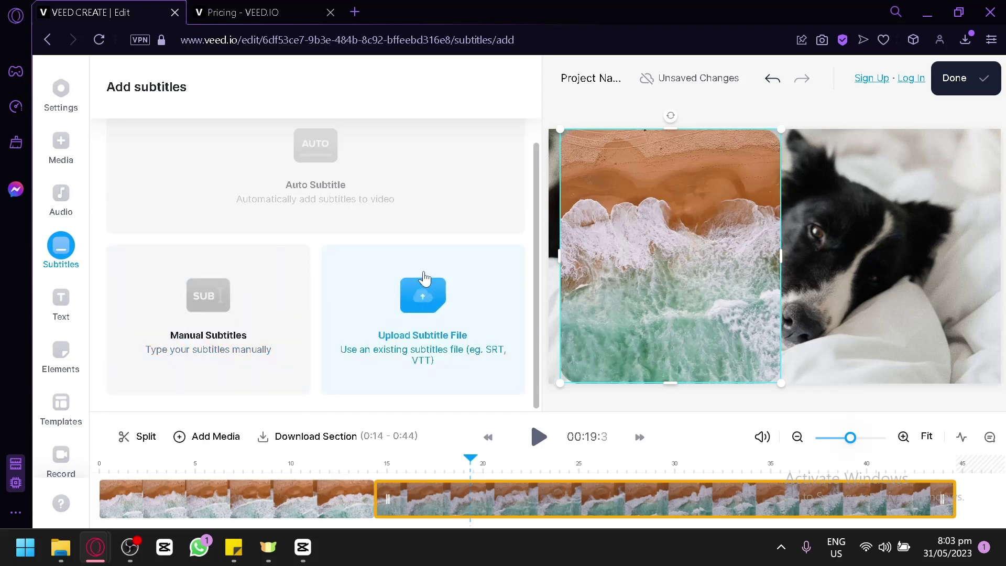
Add a 48px Roboto Headline Title text overlay and select all its text.
click(61, 309)
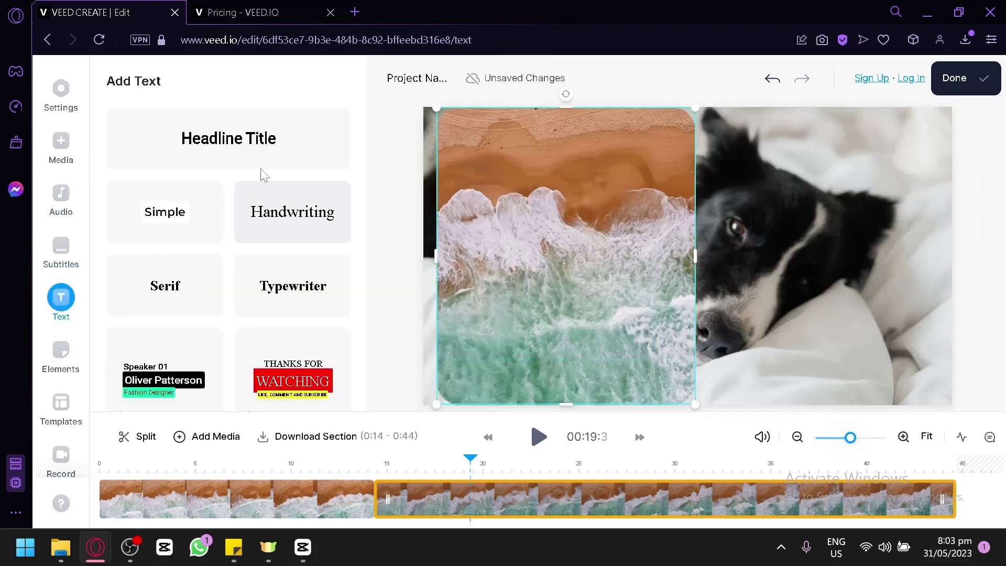
click(212, 128)
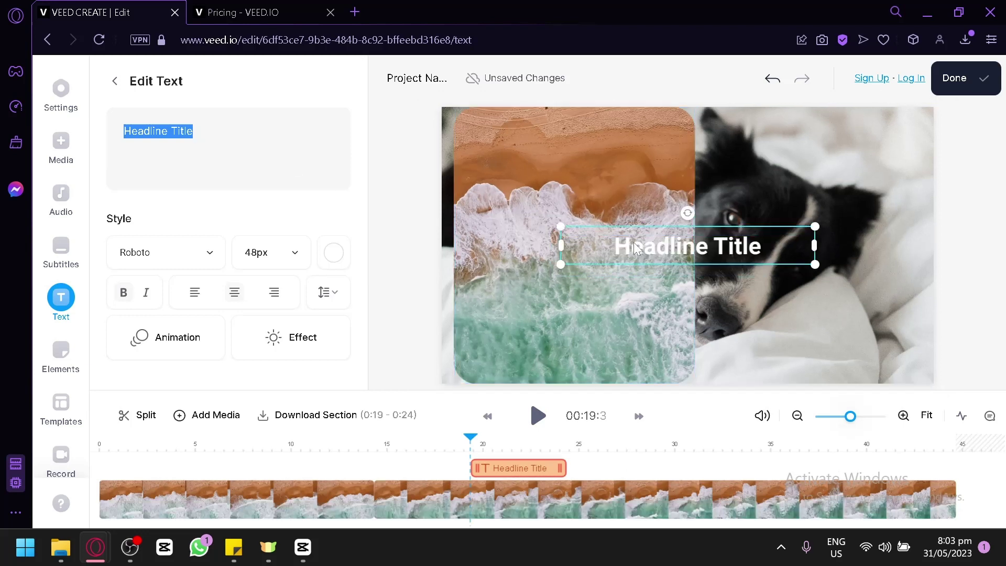
click(633, 244)
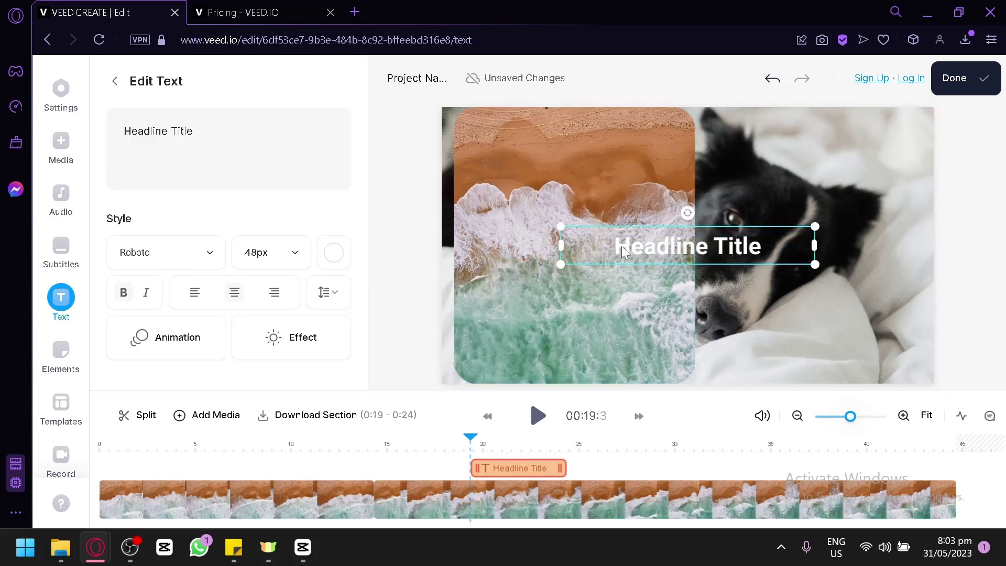
key(ctrl+a)
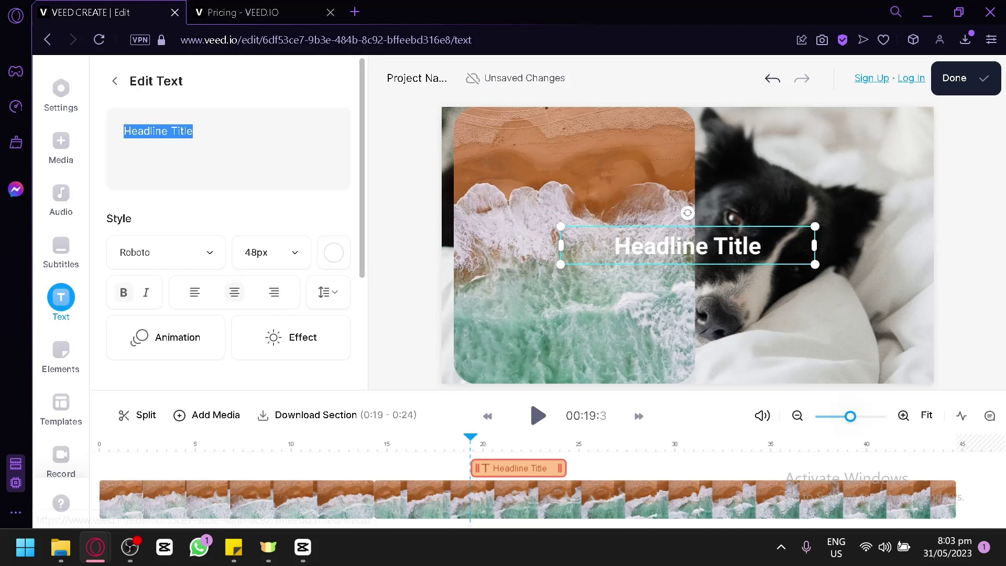
Stretch the Headline Title clip on the timeline from 00:19 to 00:32.
scroll(250, 171, down, 2)
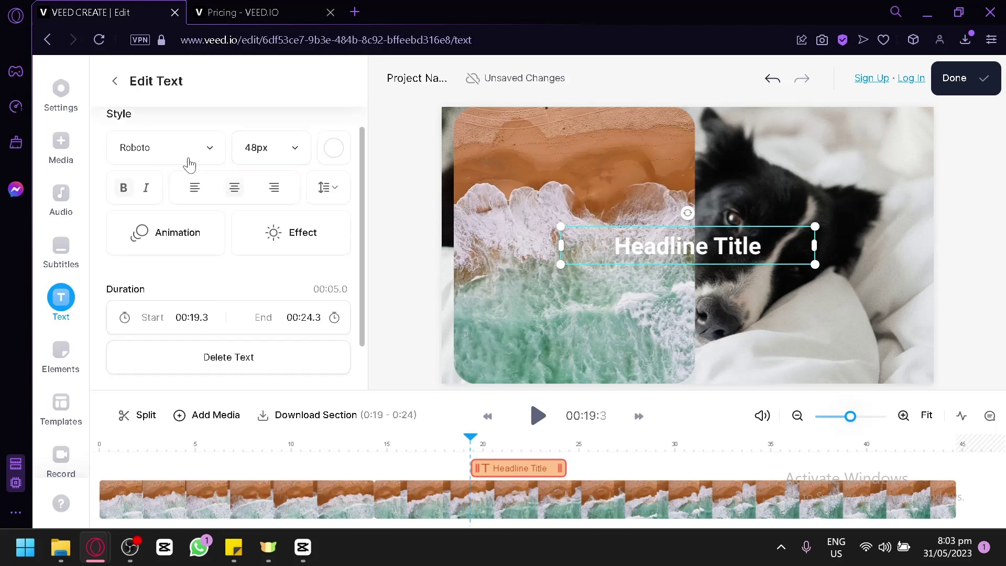
scroll(191, 162, up, 2)
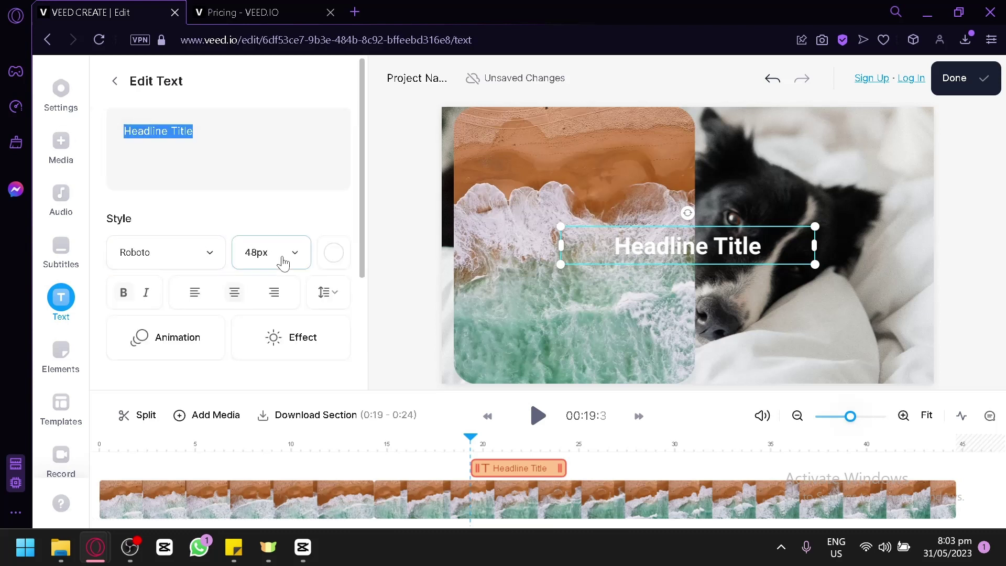
scroll(190, 375, down, 2)
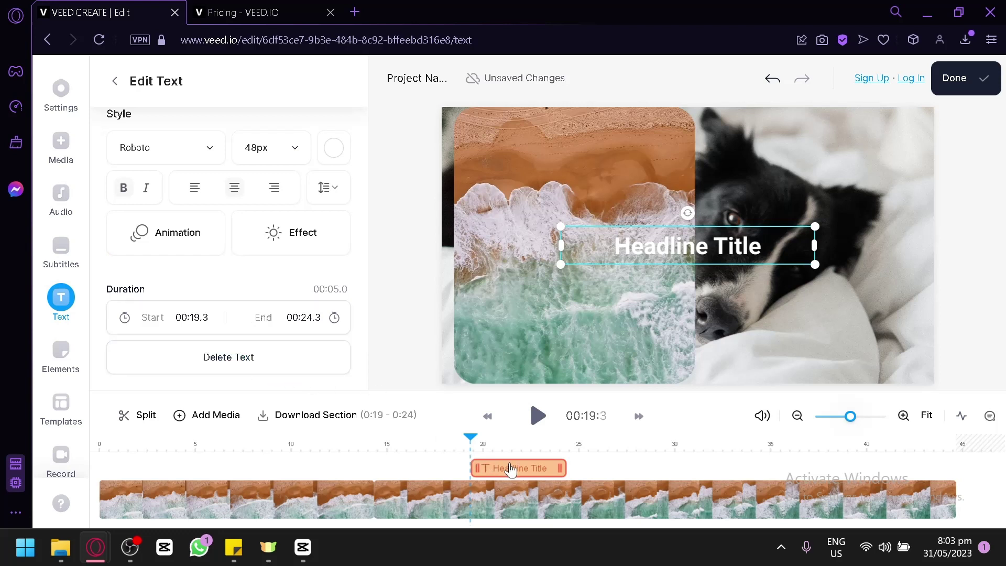
drag(560, 462, 723, 468)
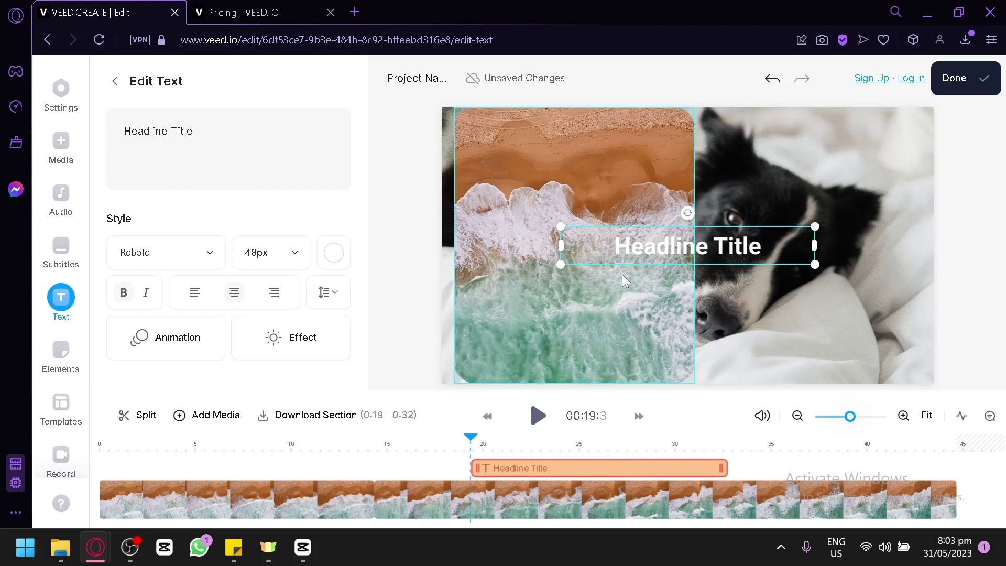
Open the Elements library and browse its shapes, emoji, sound waves, stickers, GIFs and drawings.
click(67, 367)
click(62, 348)
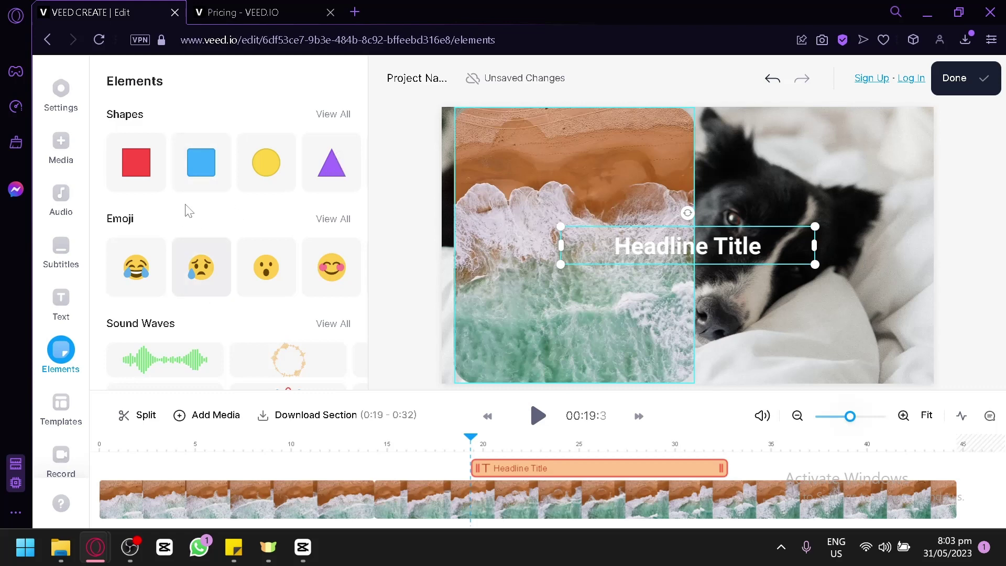
scroll(204, 164, down, 4)
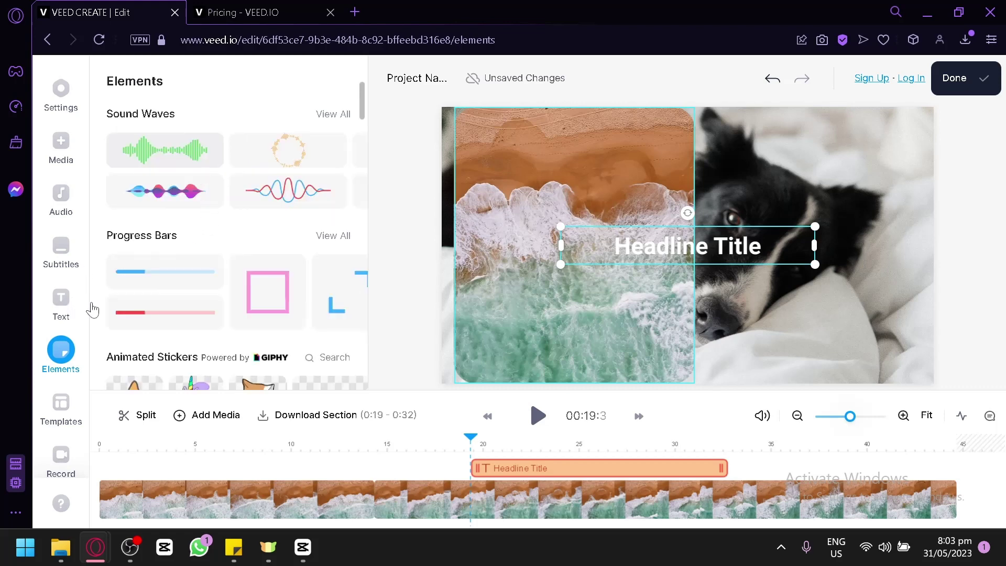
scroll(131, 209, down, 2)
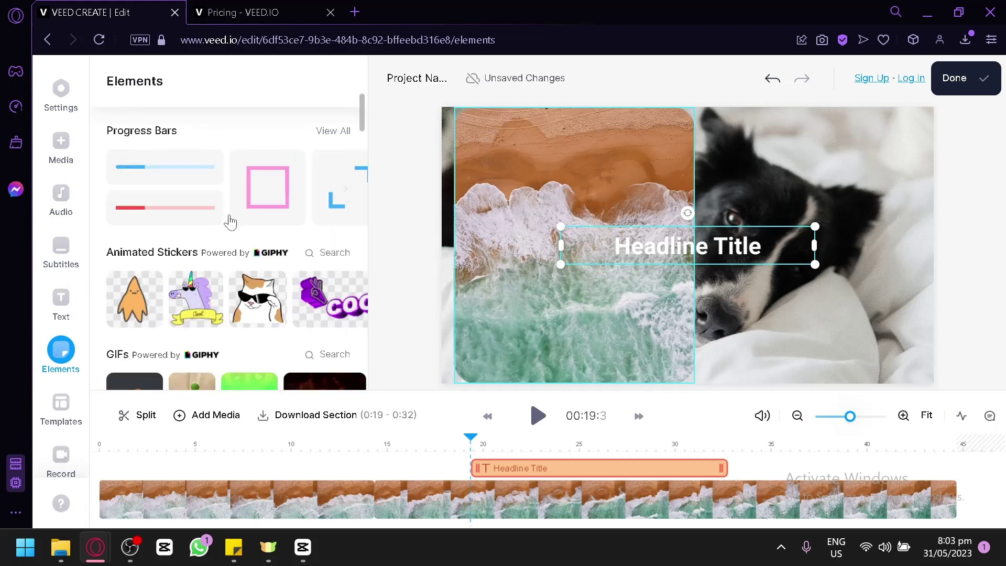
scroll(230, 223, down, 4)
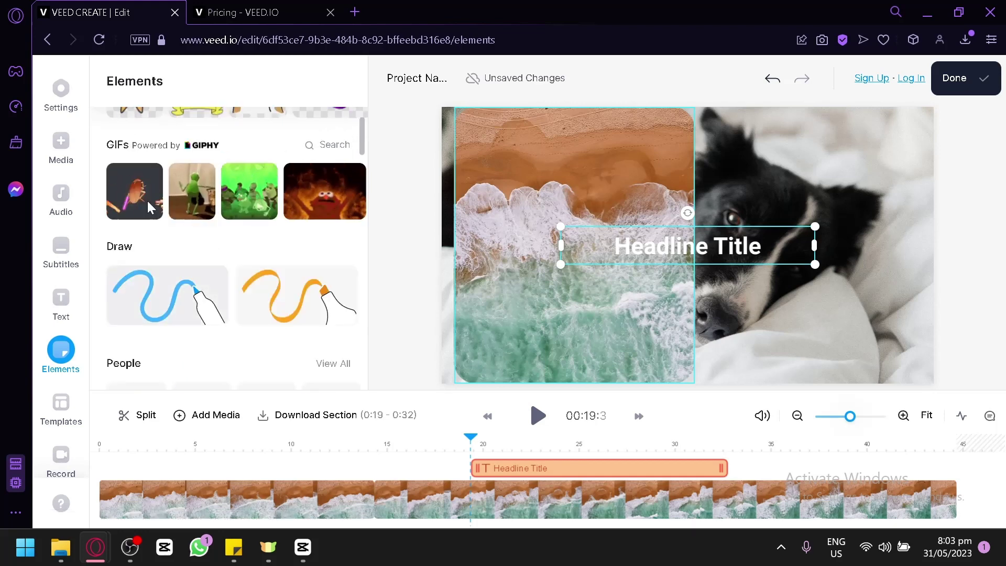
click(121, 562)
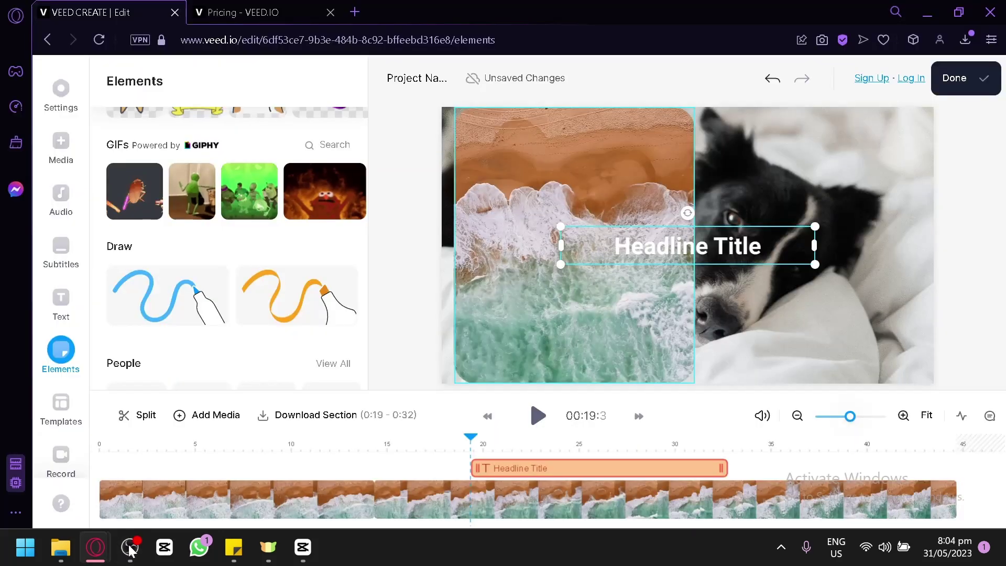
click(130, 547)
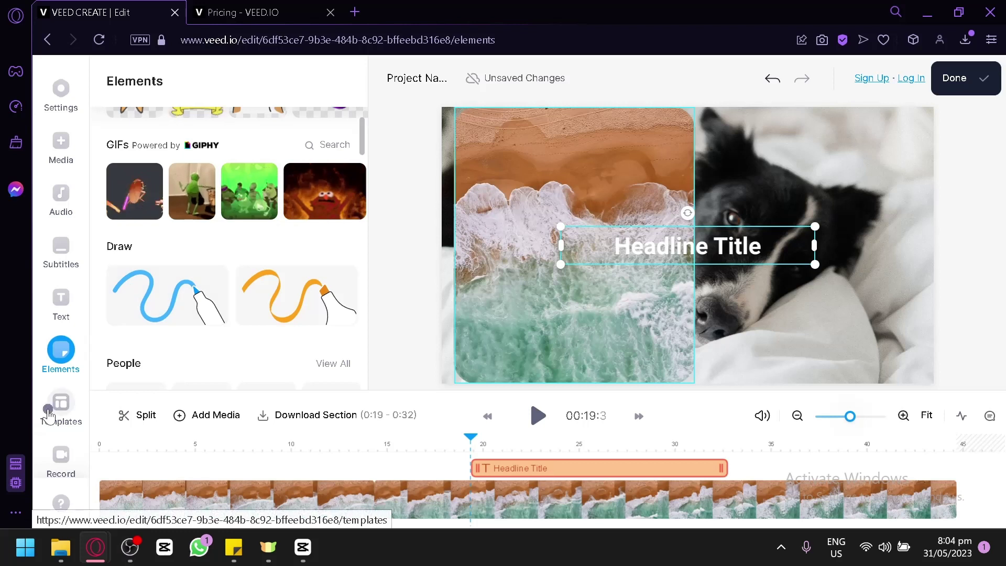
Browse the template categories, then show the Camera, Audio, Screen and Screen & Camera recording options.
click(49, 414)
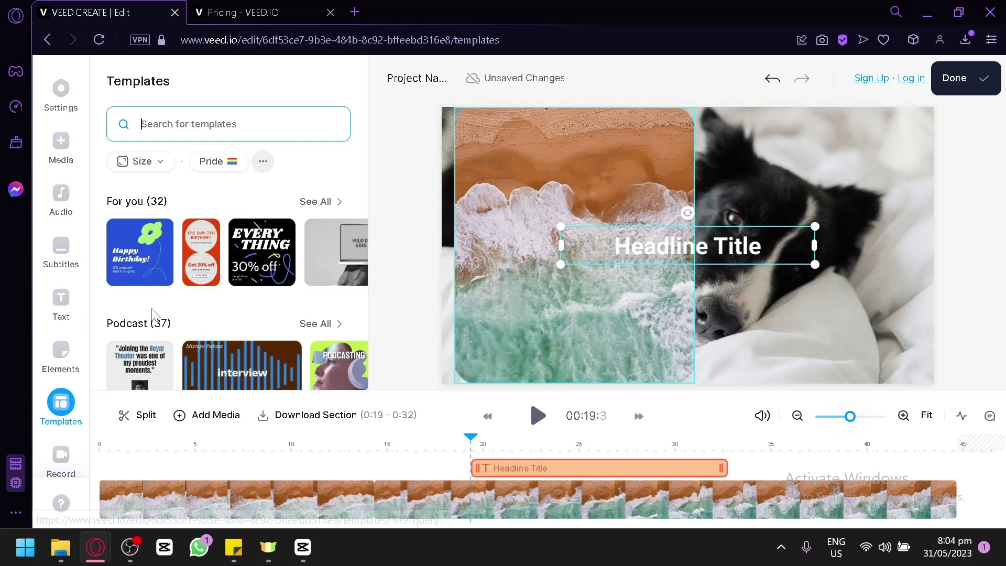
scroll(178, 283, down, 4)
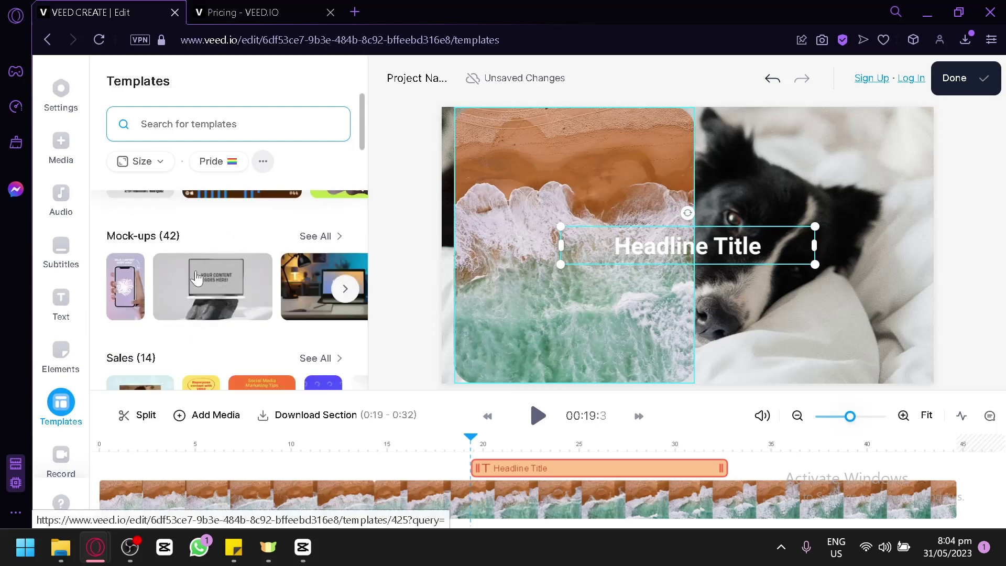
scroll(180, 273, down, 2)
scroll(172, 278, down, 4)
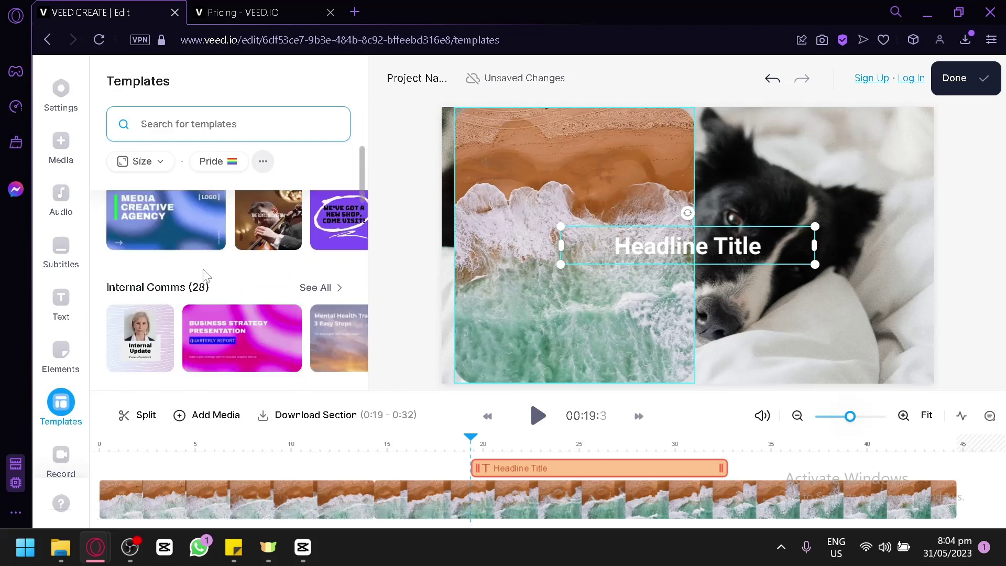
scroll(166, 295, down, 4)
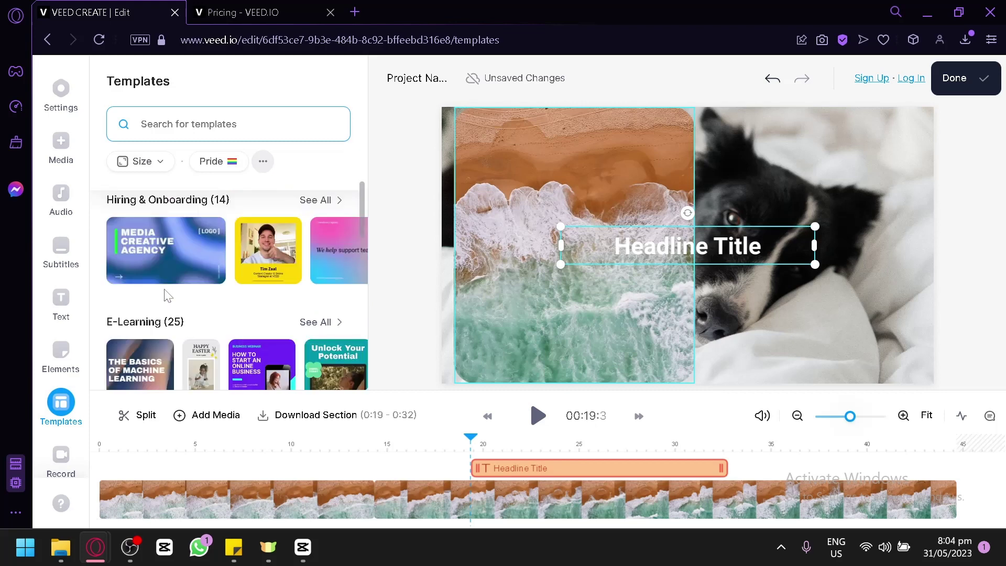
scroll(198, 335, down, 6)
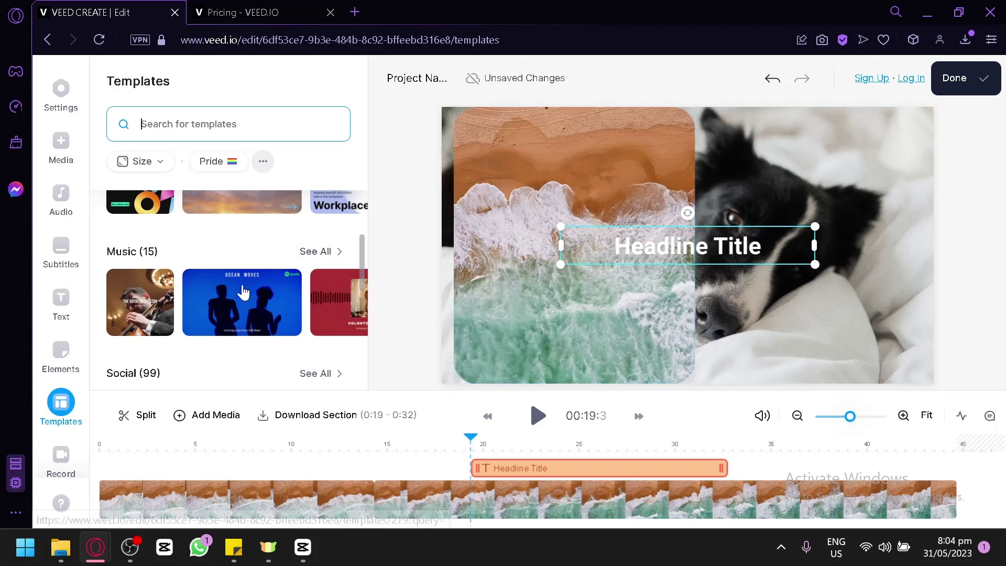
click(66, 451)
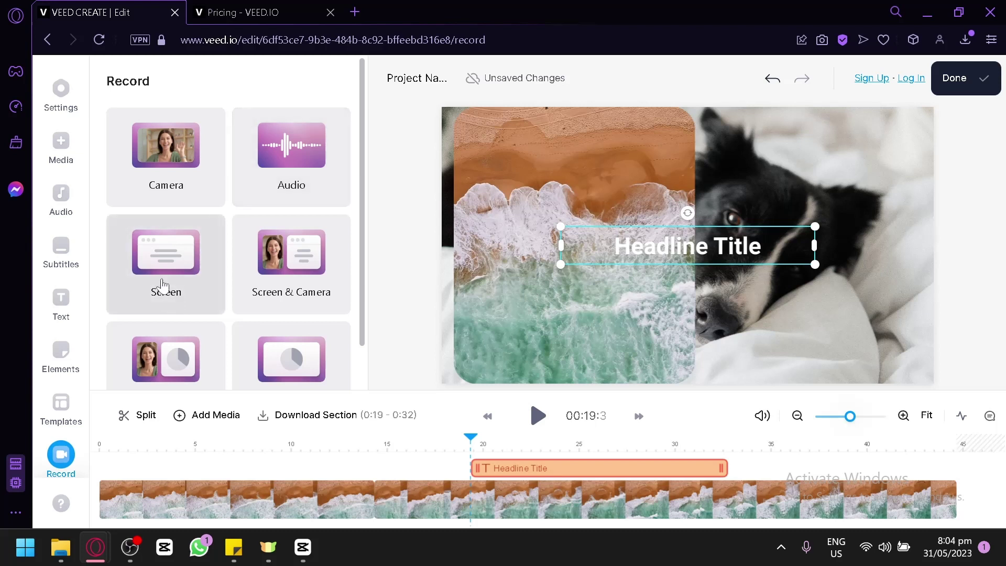
Look through the Record panel, then view Project Settings with Clean Audio, Duration and Version History.
scroll(287, 254, down, 1)
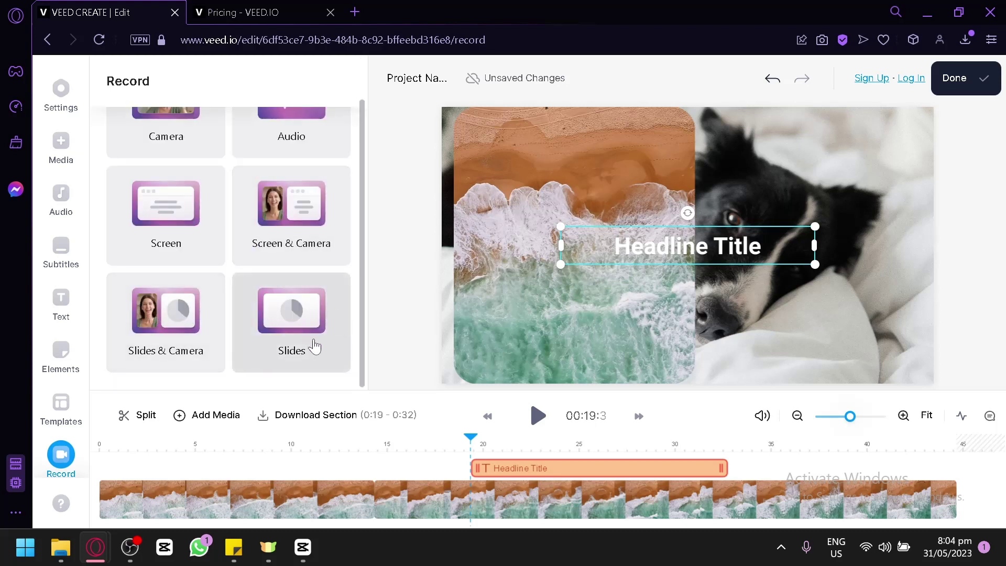
scroll(309, 340, up, 1)
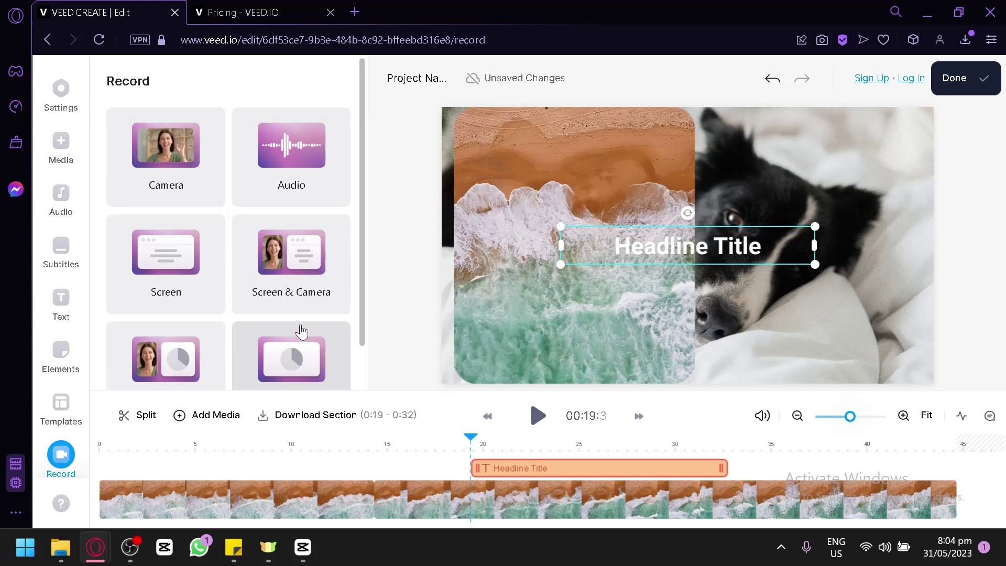
scroll(246, 202, down, 1)
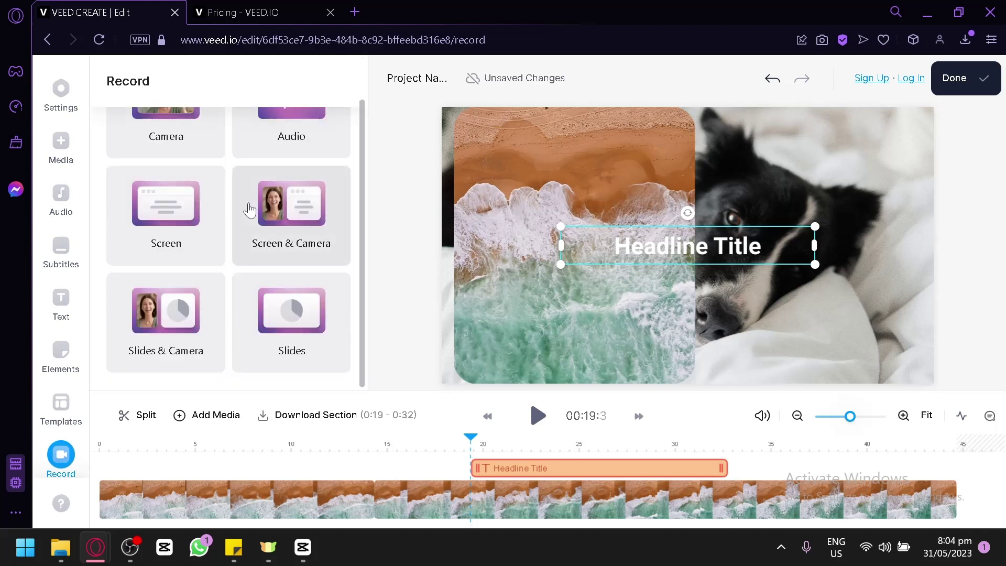
click(76, 108)
scroll(307, 209, down, 4)
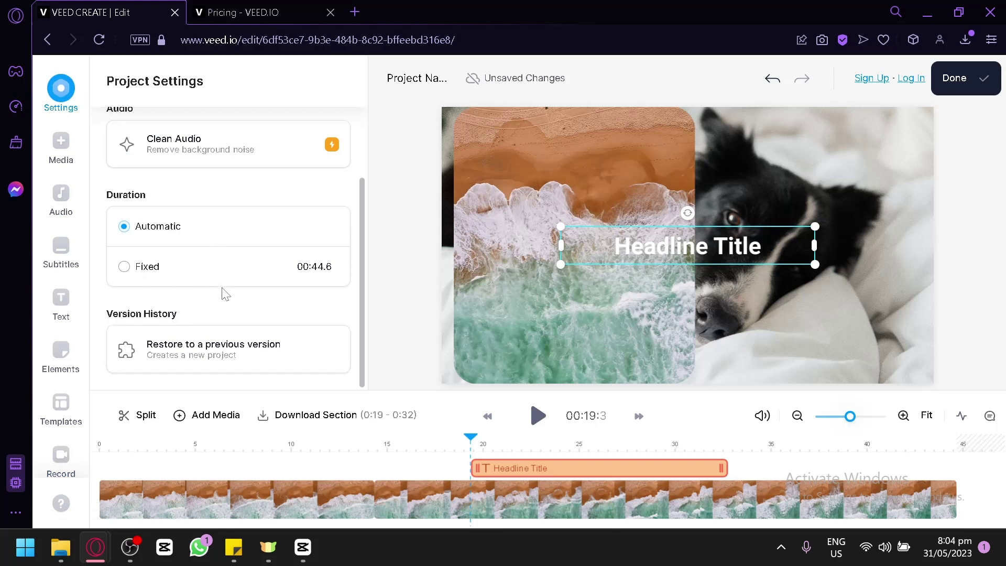
Name the project 'testing' and undo the last Headline Title edit, restoring its 0:19–0:24 span.
scroll(178, 241, up, 4)
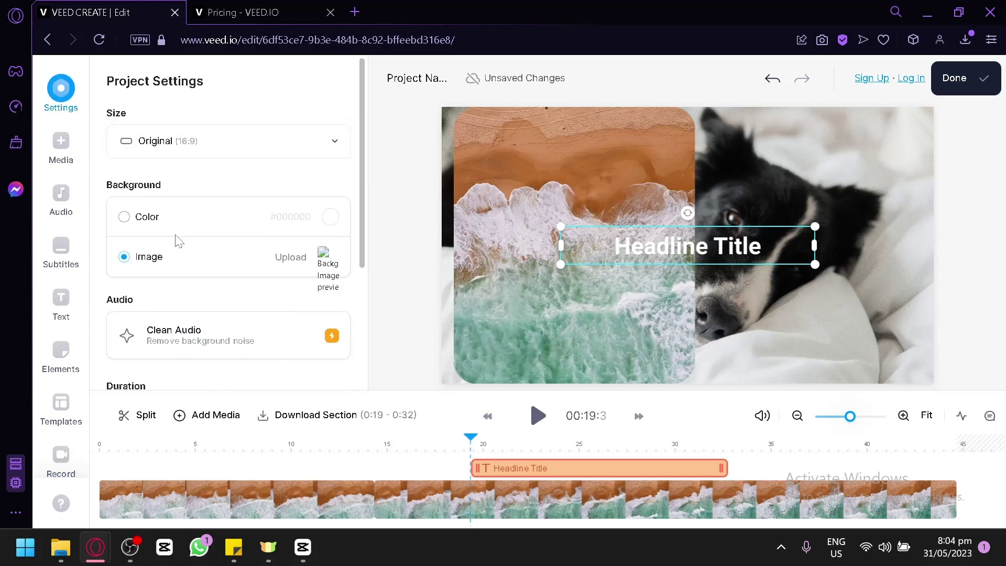
click(410, 229)
click(404, 77)
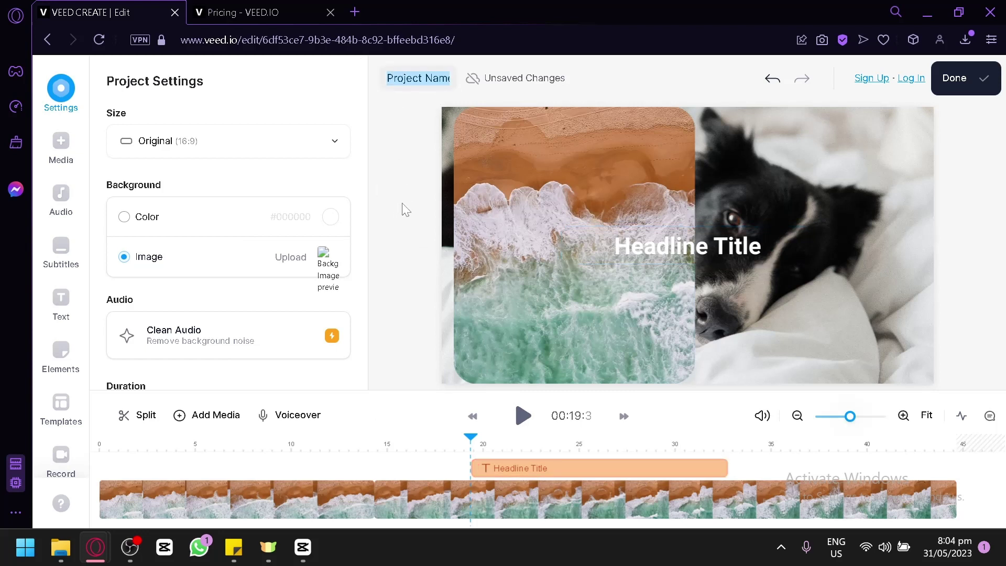
text(testing)
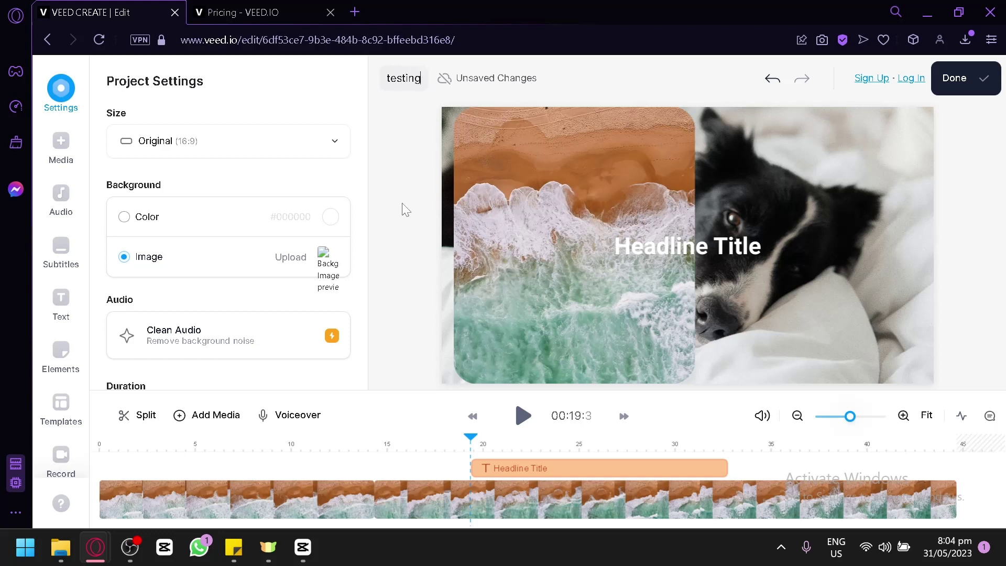
click(406, 209)
click(765, 86)
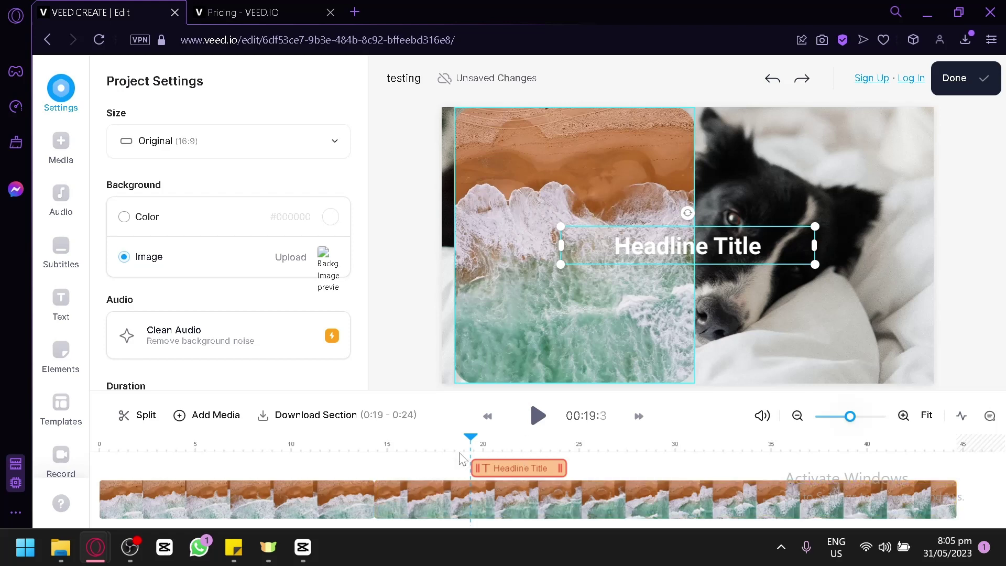
Put the playhead at about 0:14 and move the later beach clip part to start near 0:17.
drag(469, 442, 375, 452)
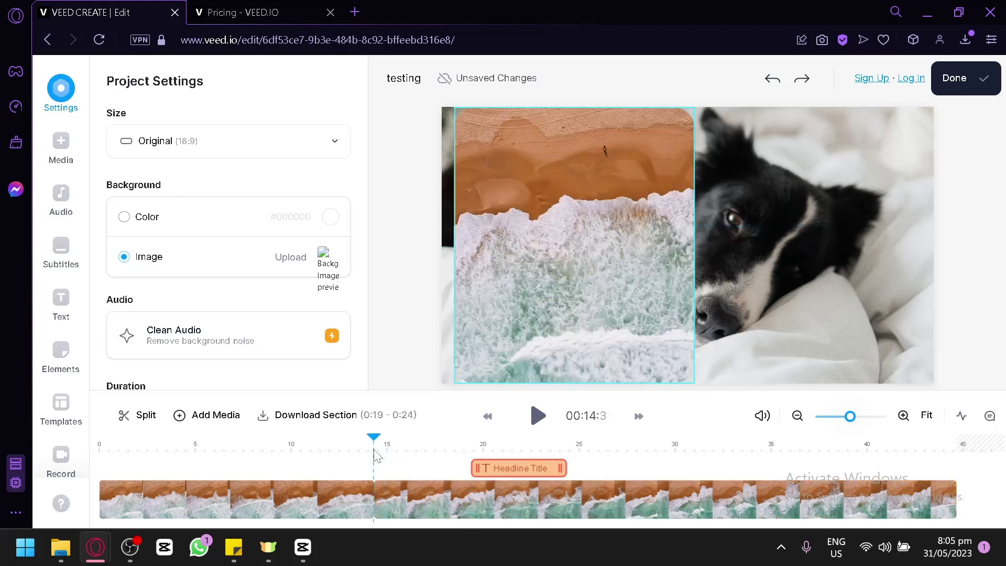
drag(433, 511, 474, 506)
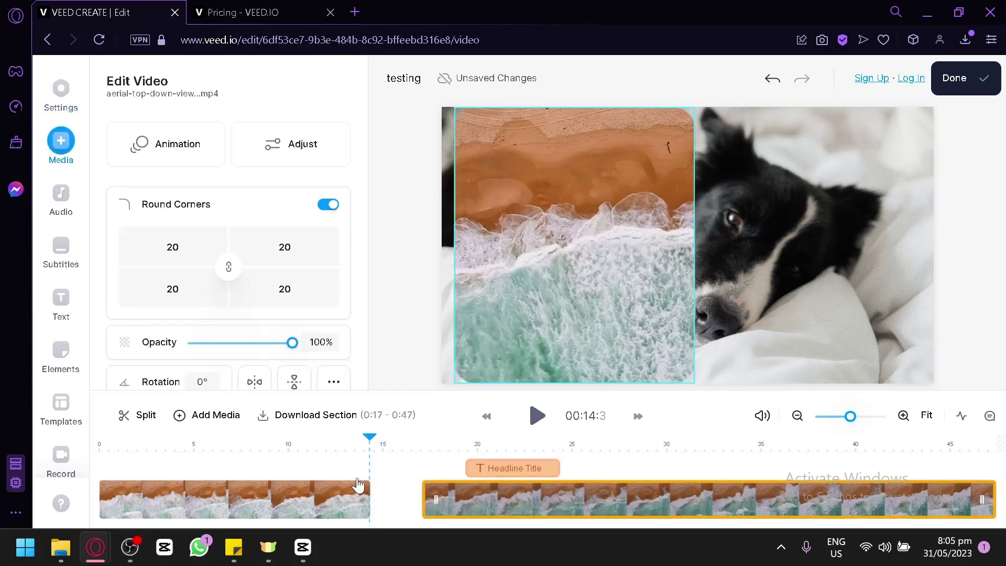
click(193, 422)
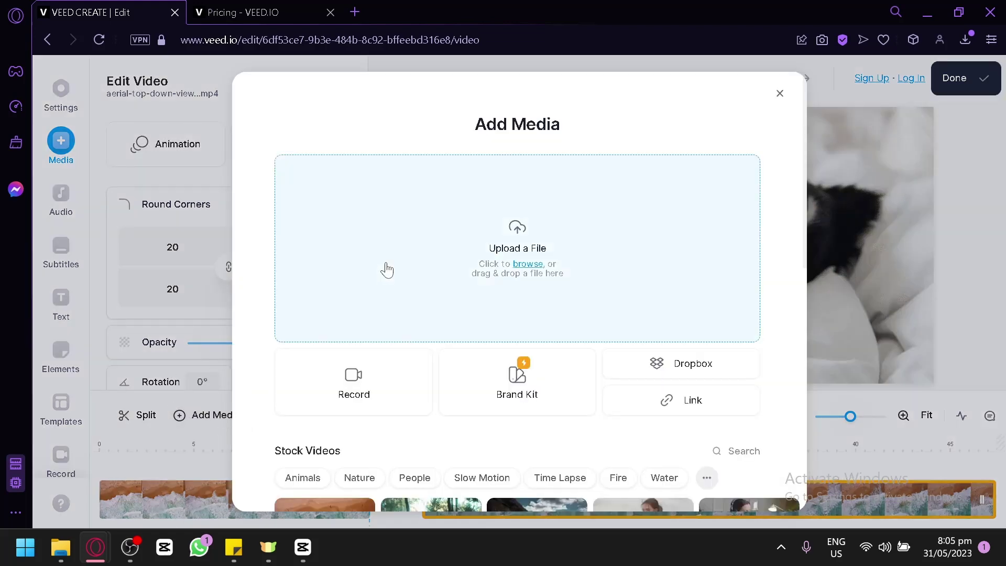
scroll(377, 246, down, 4)
scroll(513, 294, down, 4)
scroll(524, 273, down, 2)
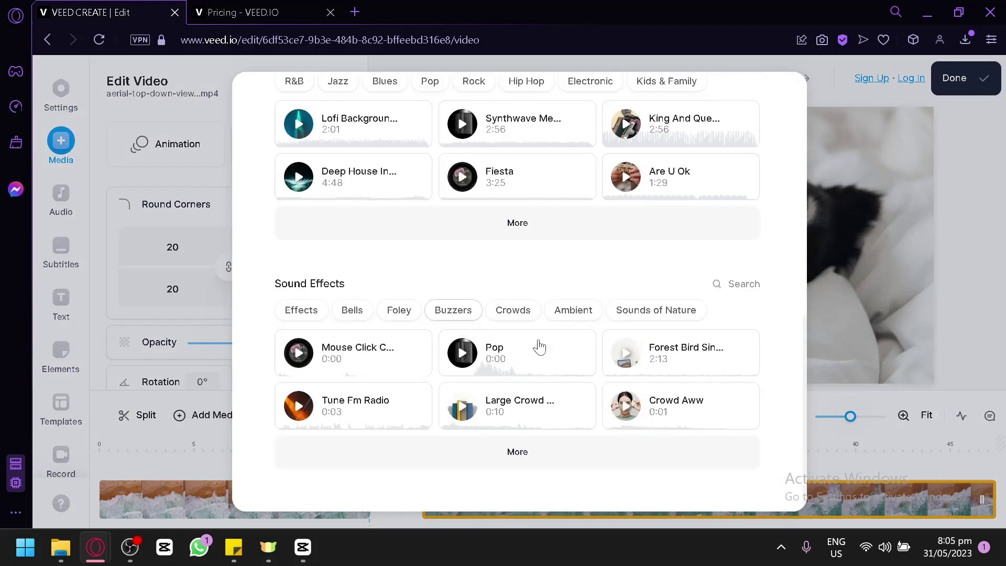
scroll(365, 500, up, 8)
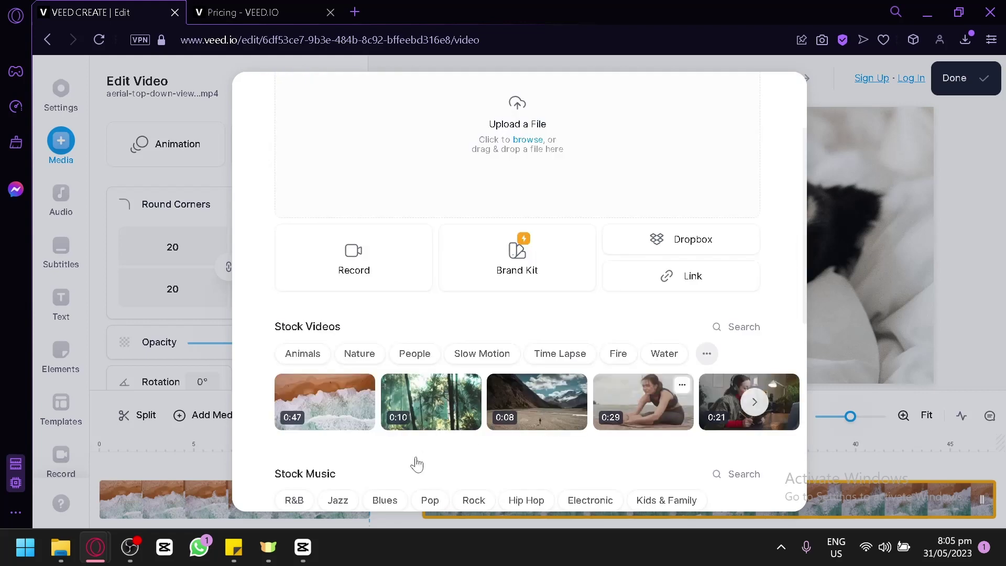
click(830, 139)
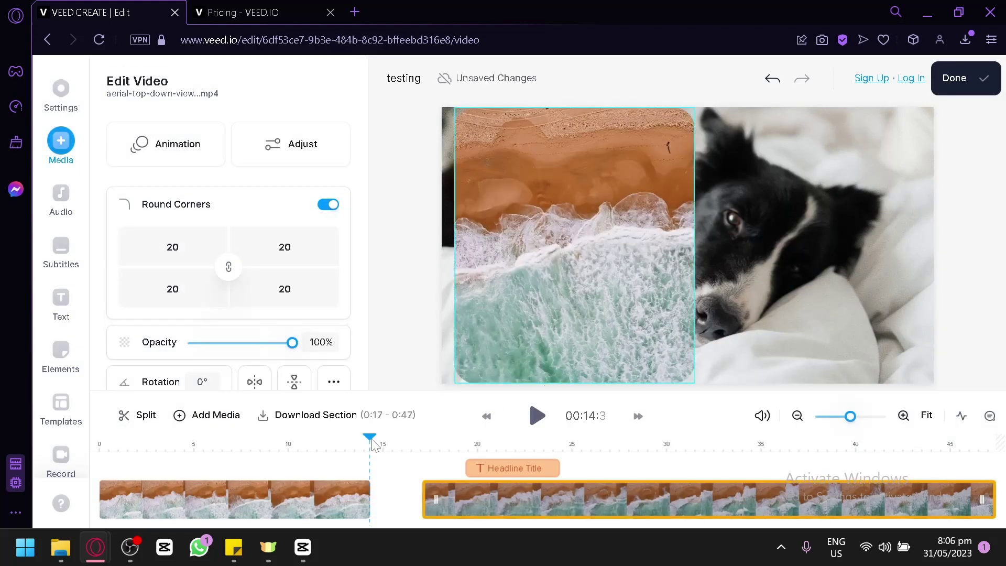
drag(373, 444, 1000, 477)
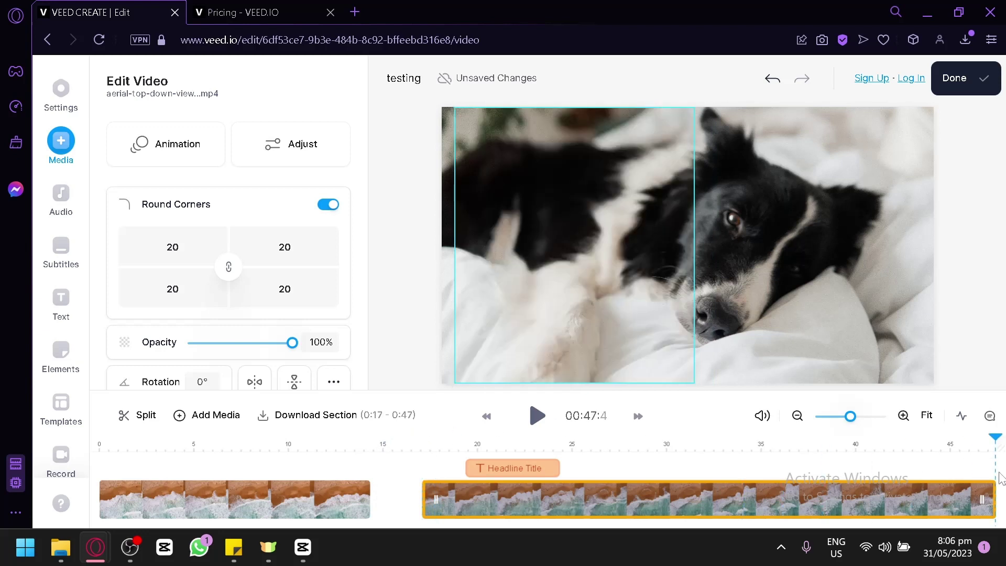